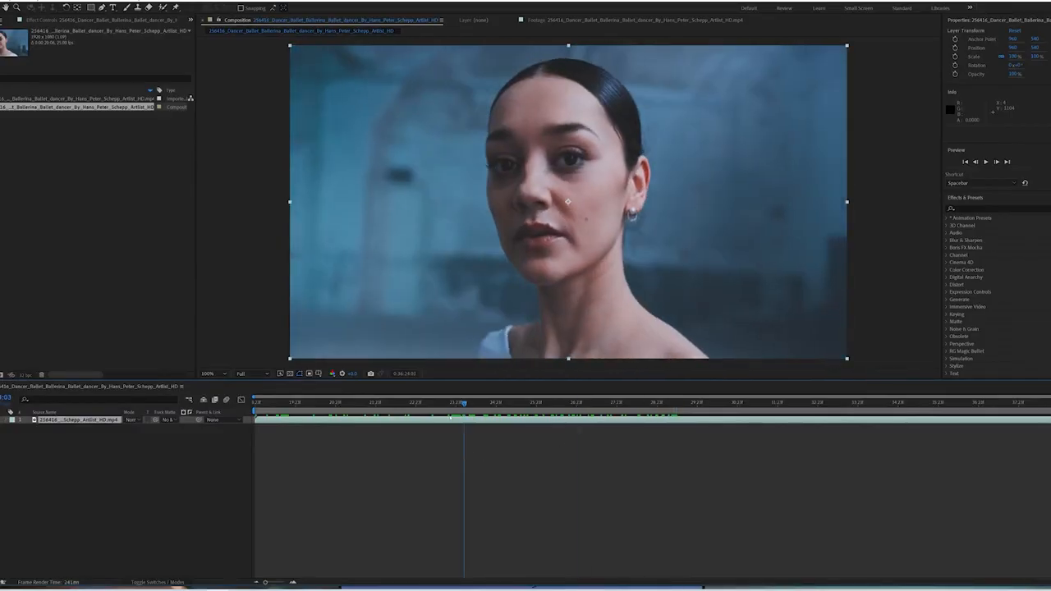
Step: Set the composition's start timecode to 0:00:00:00 and its duration to 0:00:04:06, and preview the shortened clip
key(ctrl+k)
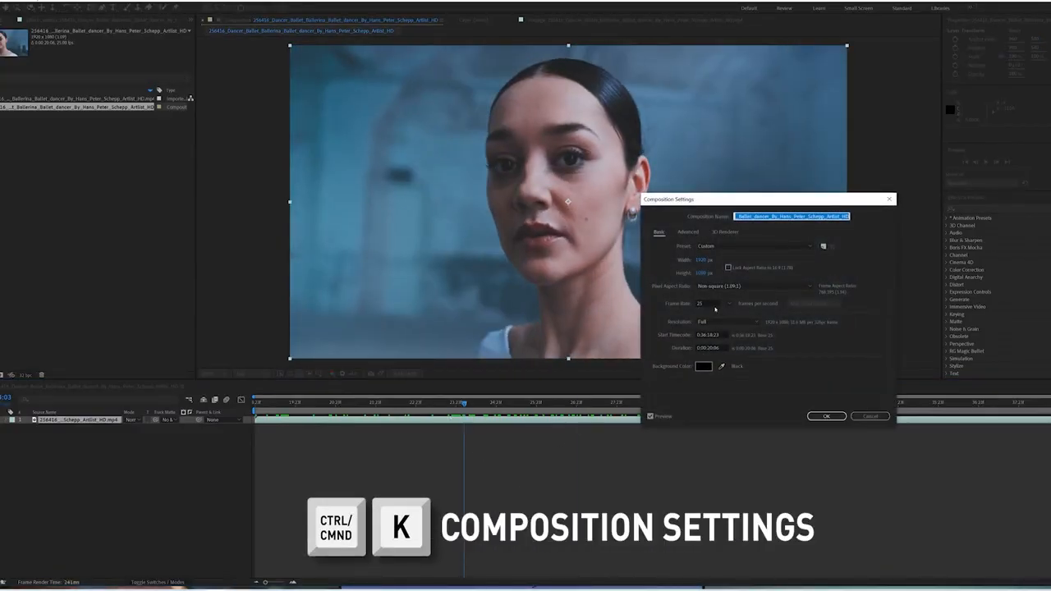
click(718, 335)
text(0)
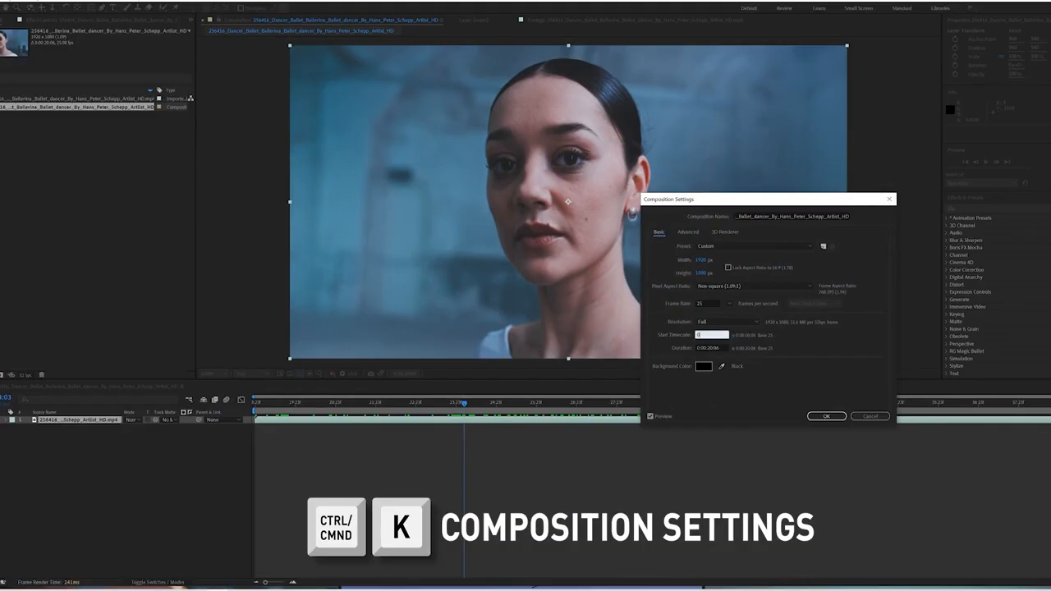
click(715, 346)
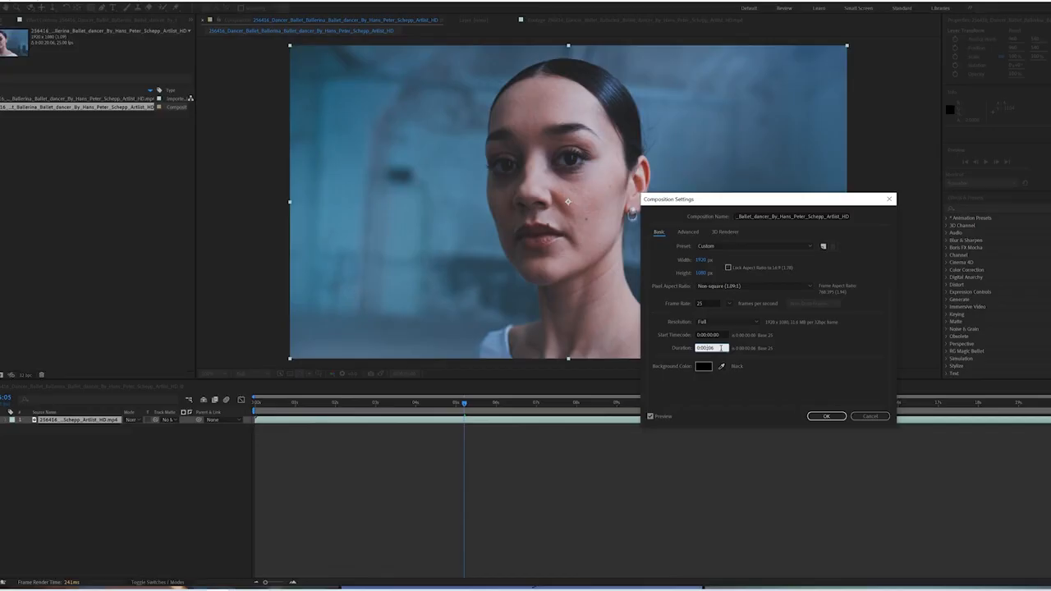
key(Return)
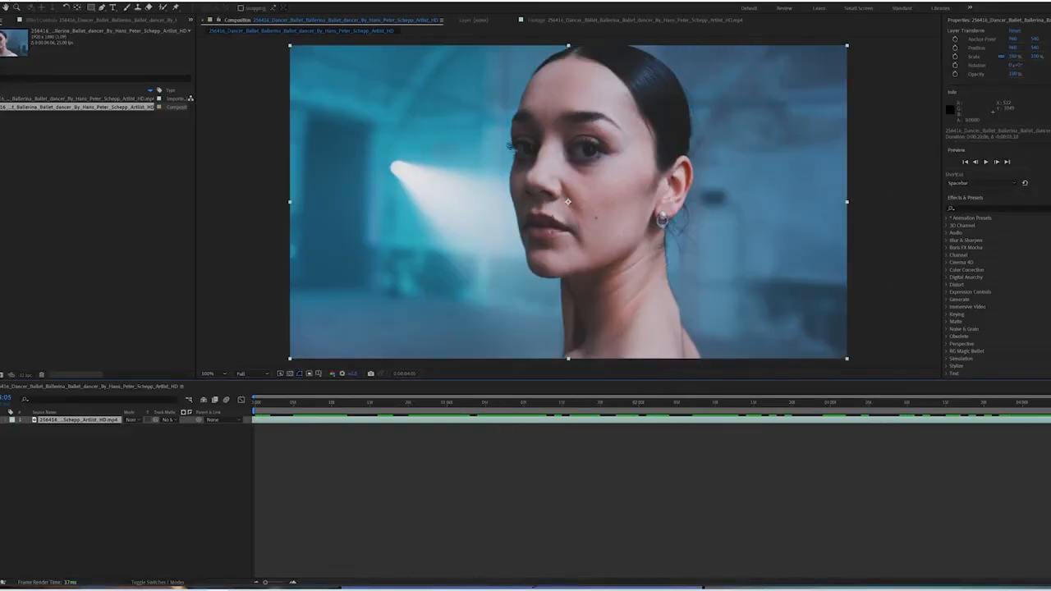
key(space)
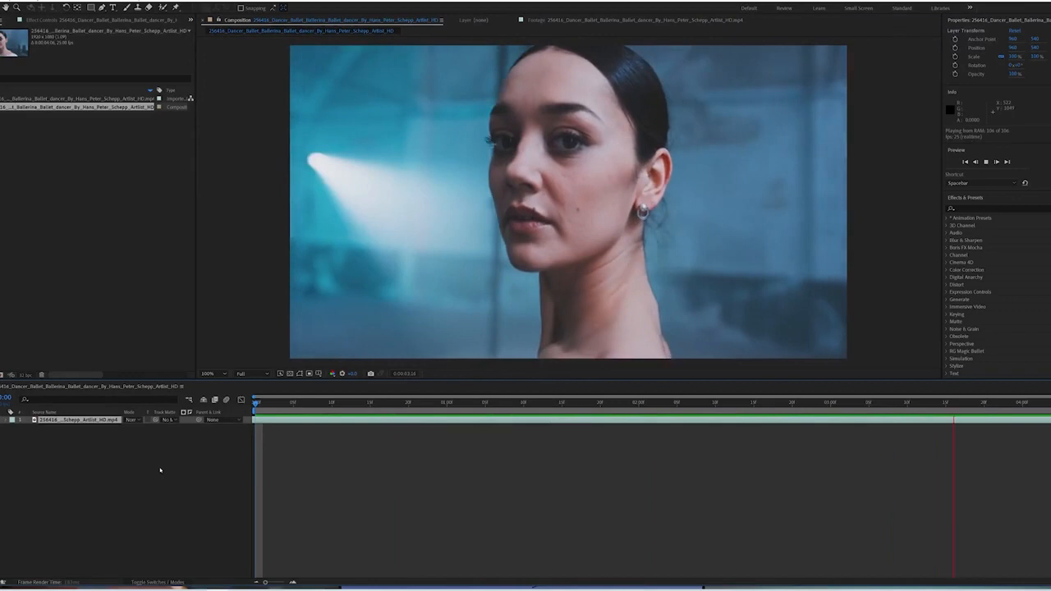
click(196, 422)
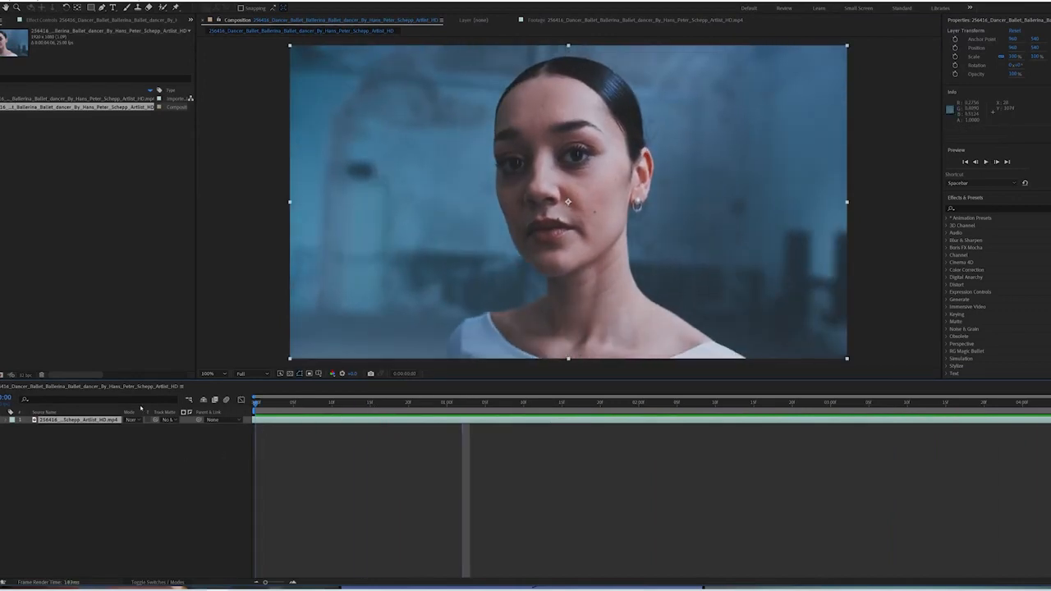
Step: Open the footage layer for painting and select the dancer with Roto Brush strokes, correcting the outline at her head, shoulder and earring
double_click(89, 421)
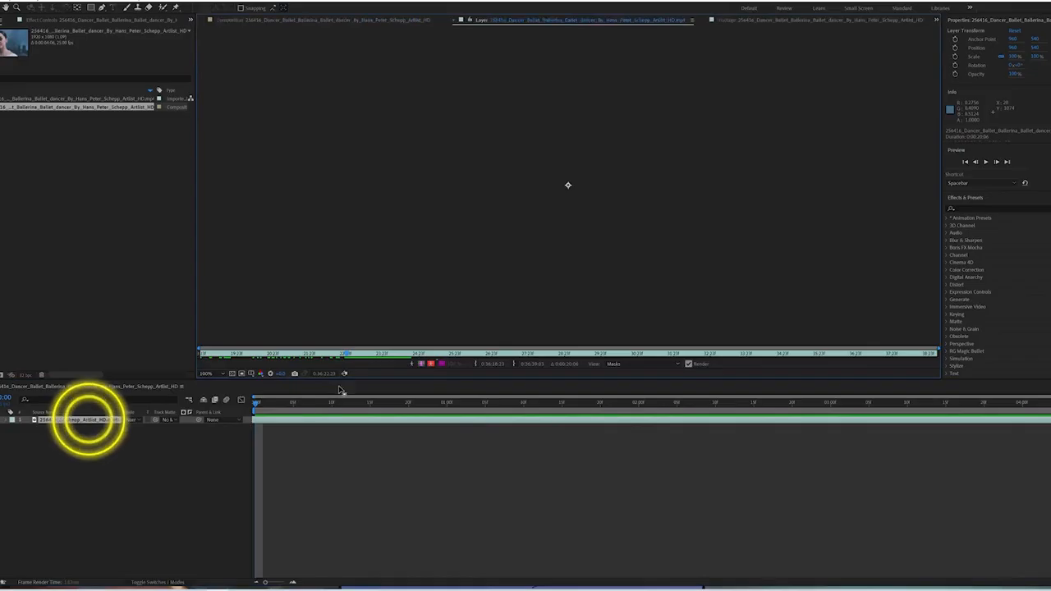
key(alt)
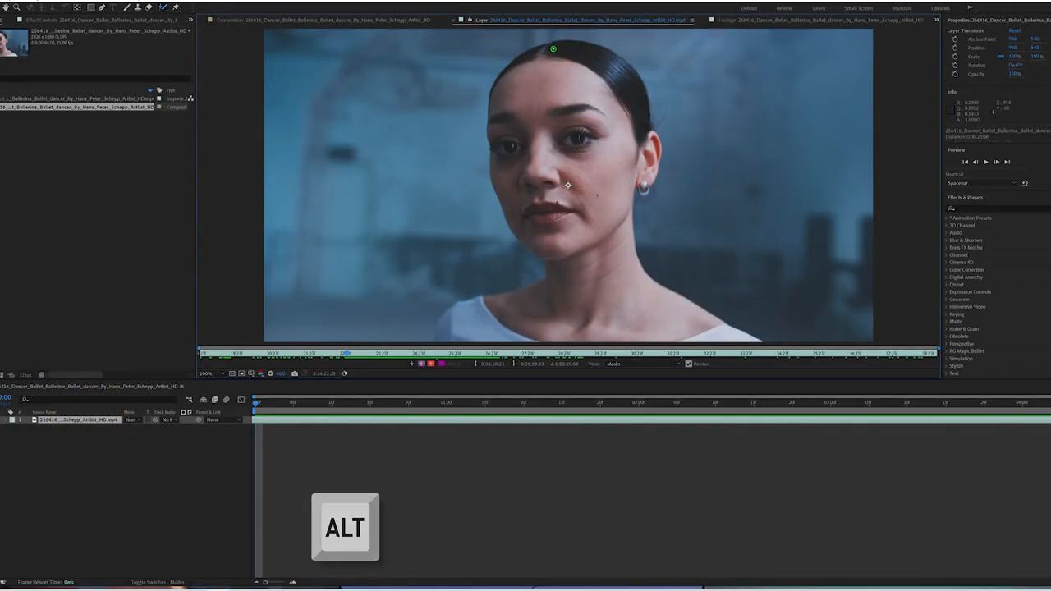
mouse_move(552, 51)
mouse_down()
mouse_move(510, 82)
mouse_move(503, 133)
mouse_move(556, 281)
mouse_move(515, 311)
mouse_move(474, 313)
mouse_move(457, 336)
mouse_move(731, 333)
mouse_move(676, 318)
mouse_move(632, 286)
mouse_move(611, 203)
mouse_move(649, 143)
mouse_move(631, 84)
mouse_move(577, 51)
mouse_up()
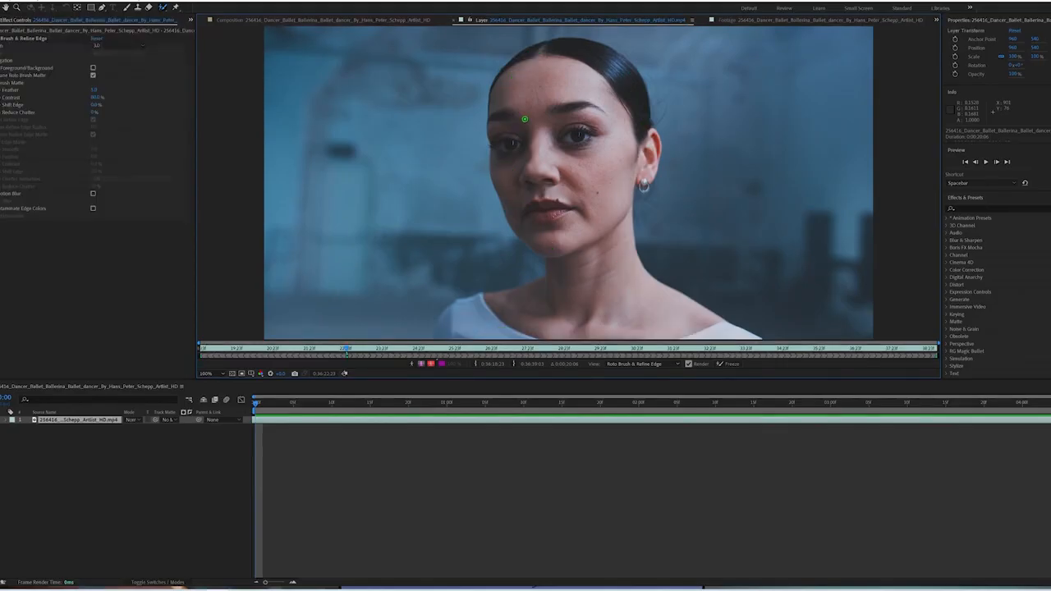
drag(451, 310, 441, 335)
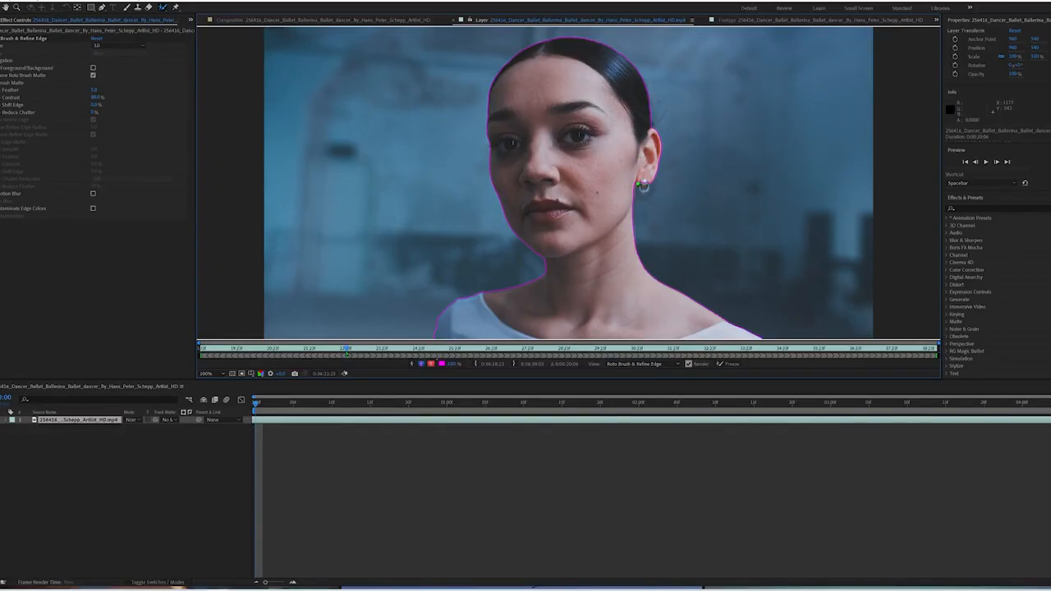
drag(643, 189, 646, 187)
Step: Paint Refine Edge strokes along the sleeve edge at the dancer's shoulder and over the hairline around her head
mouse_move(457, 301)
mouse_down()
mouse_move(438, 314)
mouse_move(436, 336)
mouse_up()
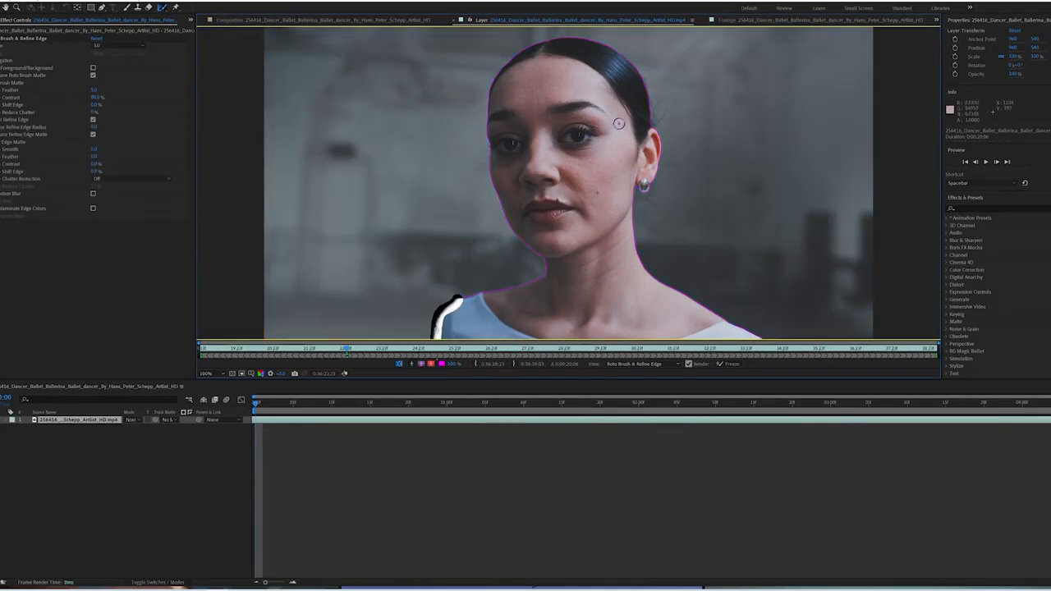
mouse_move(650, 126)
mouse_down()
mouse_move(632, 64)
mouse_move(581, 38)
mouse_move(531, 43)
mouse_move(485, 95)
mouse_up()
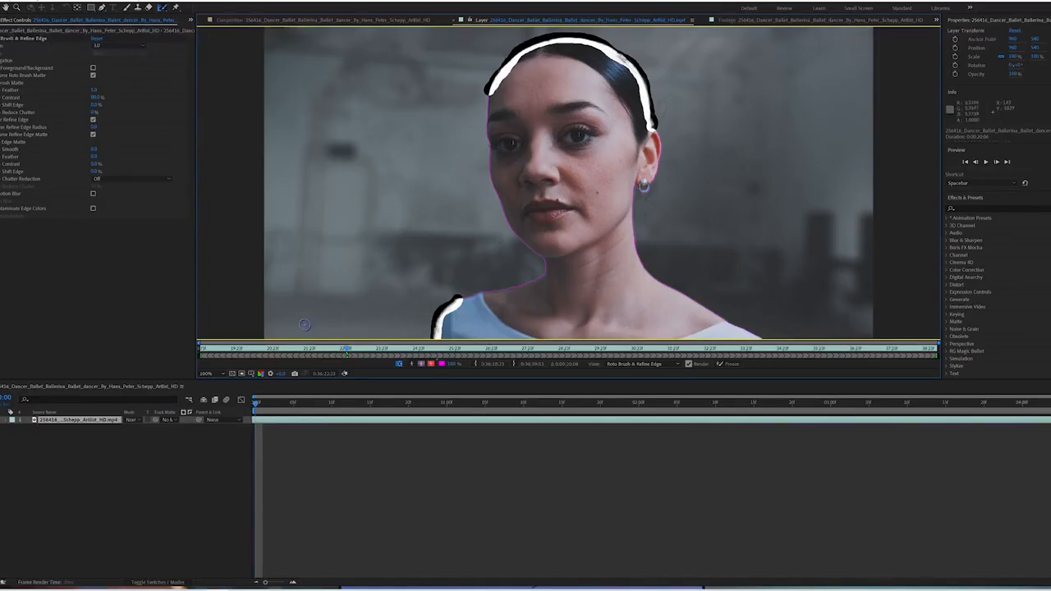
Step: Trim the Roto Brush span to the composition's range and propagate the matte forward from its first frame
drag(200, 357, 340, 362)
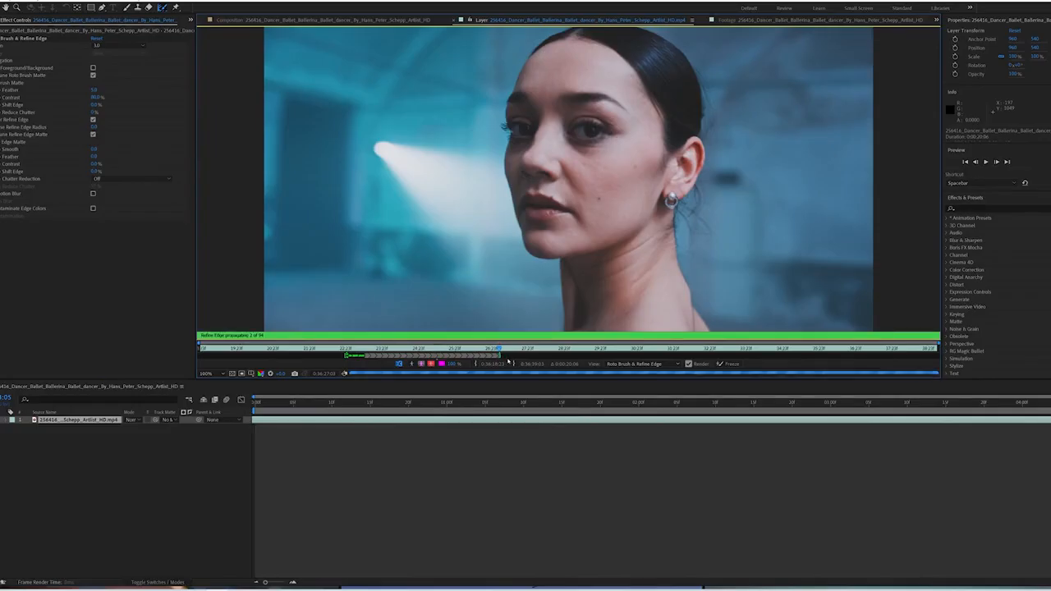
click(346, 350)
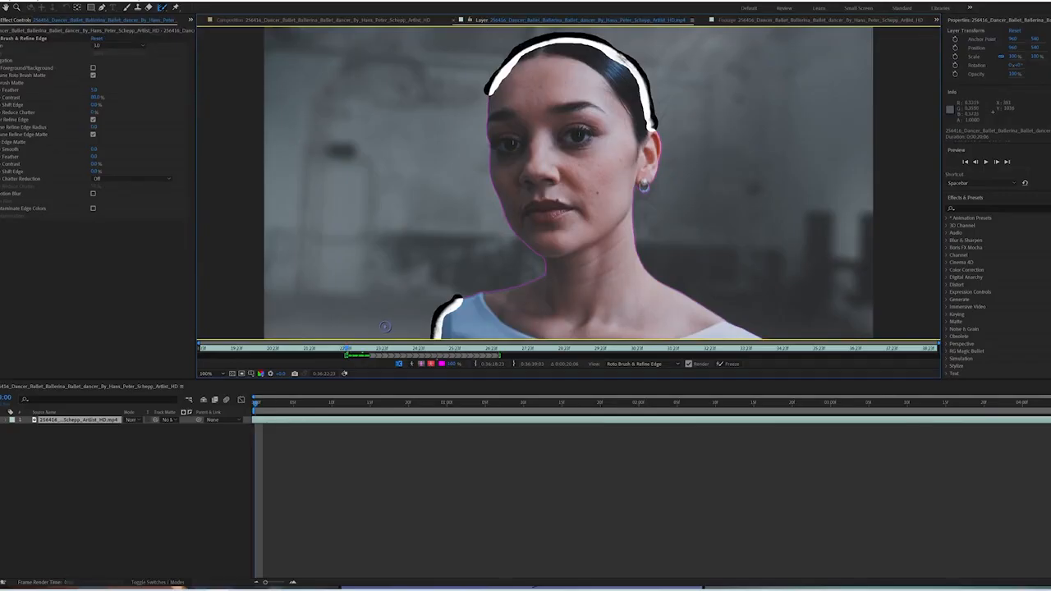
click(986, 161)
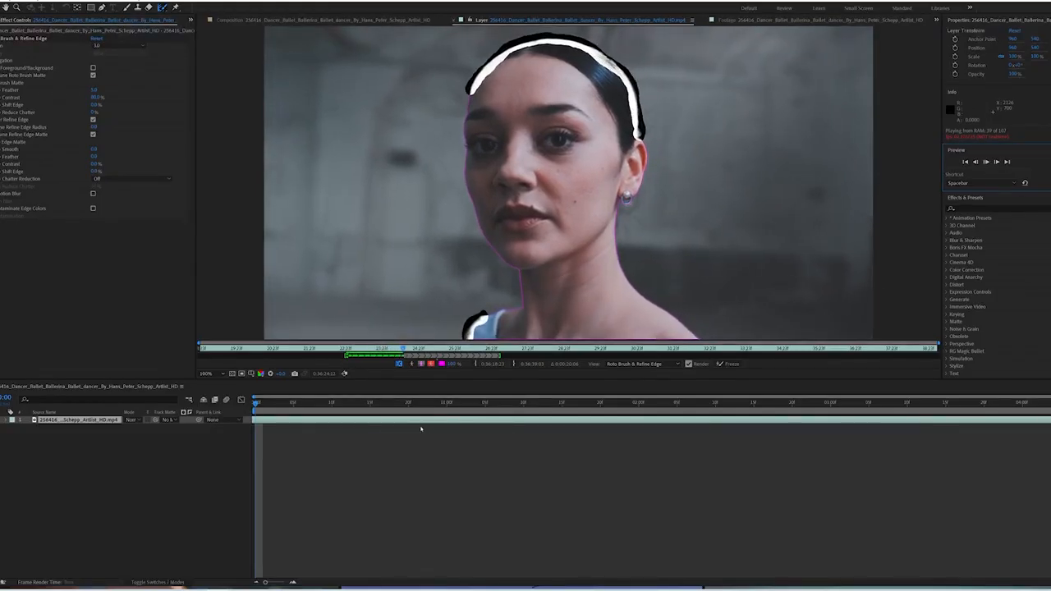
key(space)
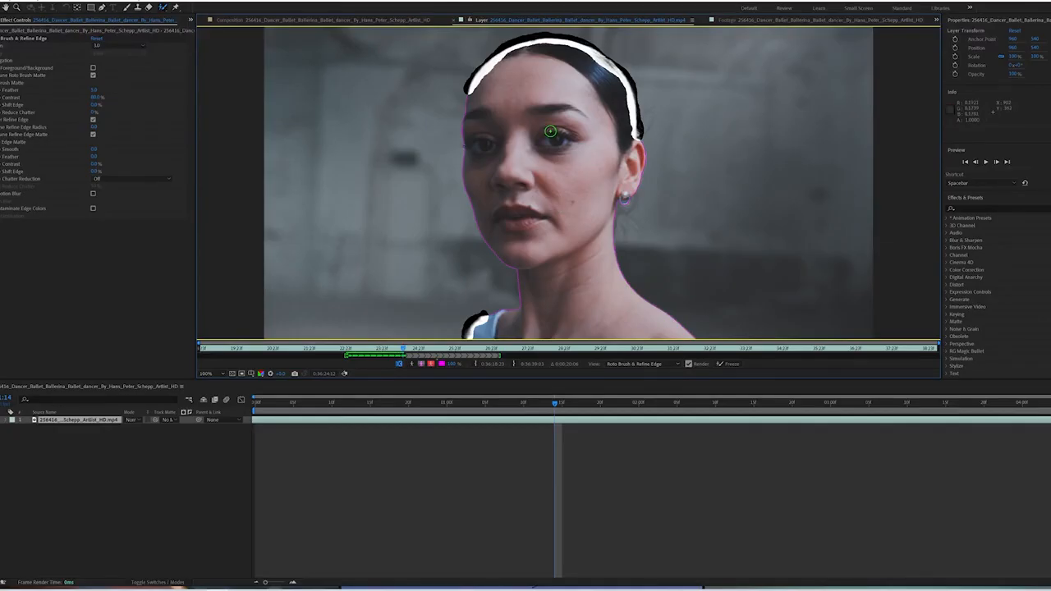
Step: Check the propagated outline frame by frame through the span and freeze the Roto Brush and Refine Edge propagation
click(996, 162)
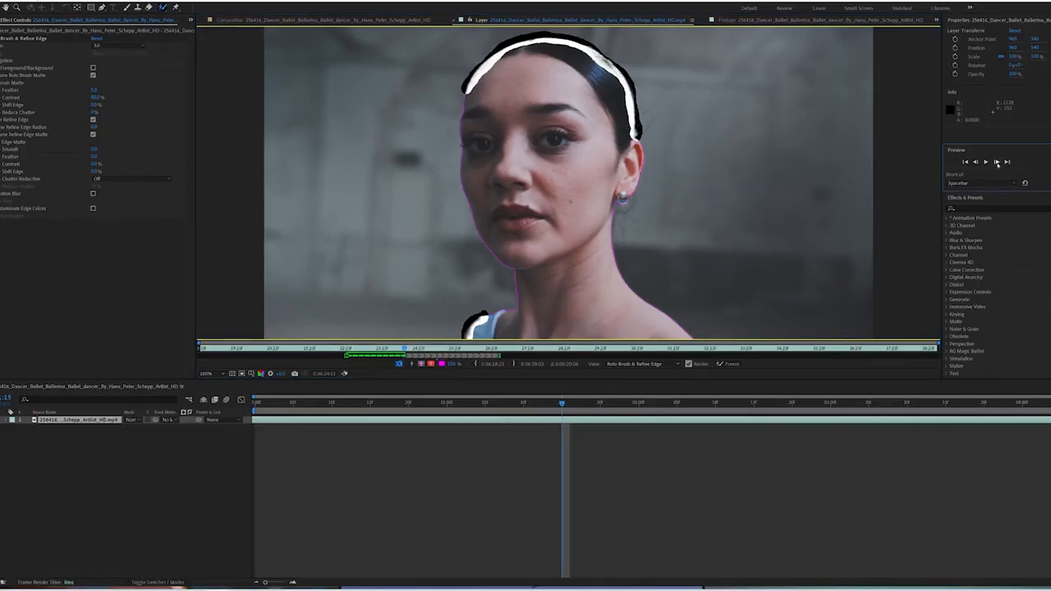
click(996, 162)
click(996, 161)
click(996, 162)
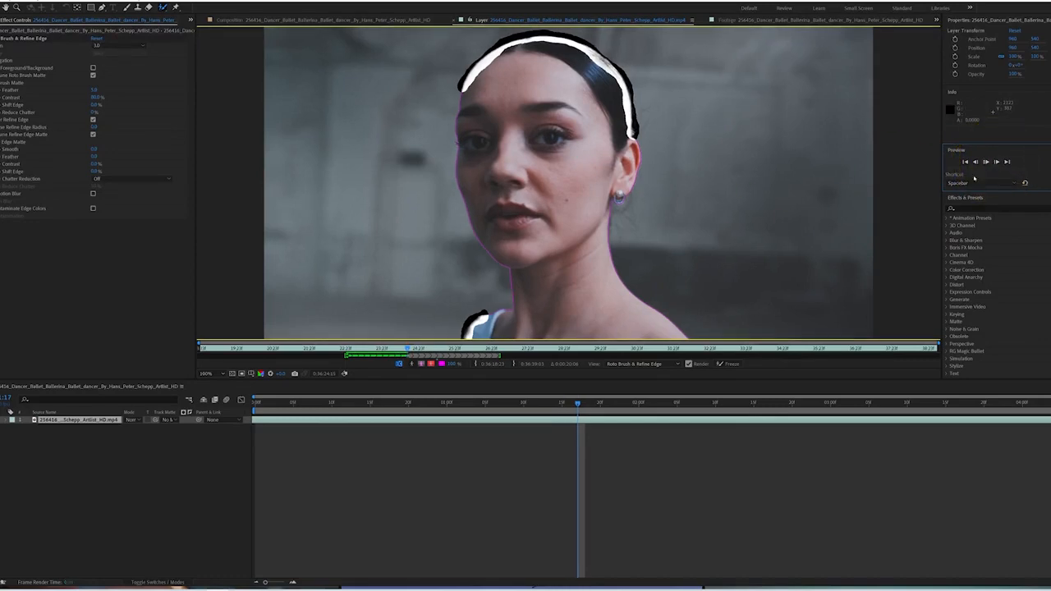
key(space)
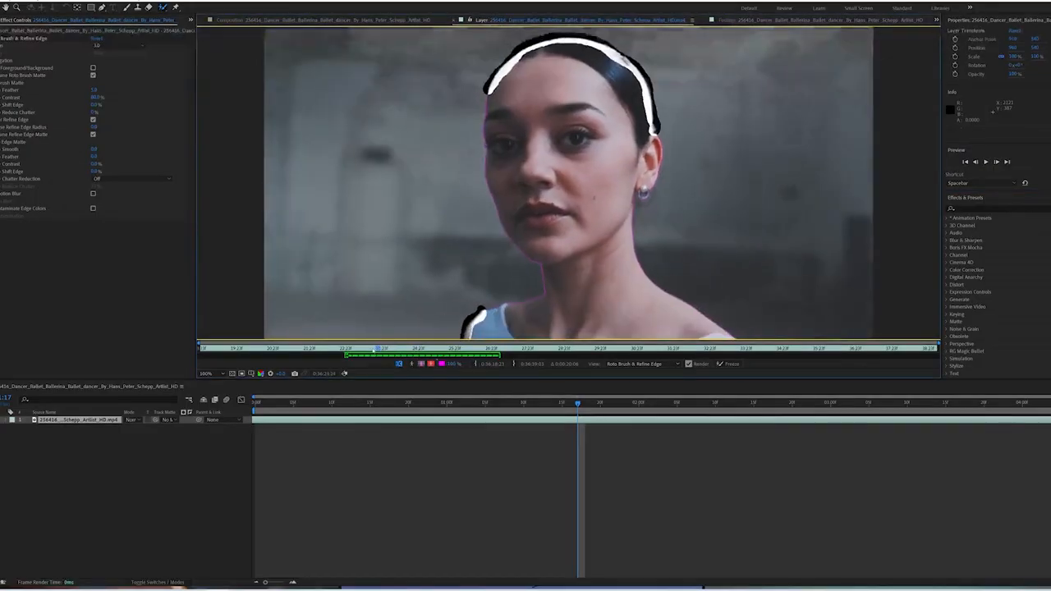
key(space)
mouse_move(444, 352)
mouse_down()
mouse_move(379, 351)
mouse_move(430, 350)
mouse_up()
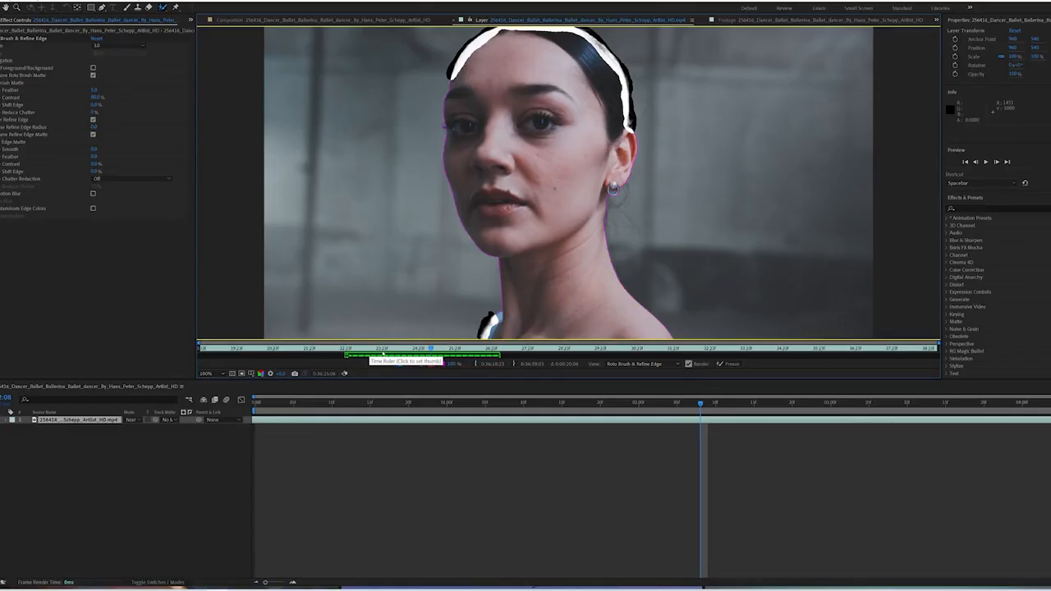
click(727, 364)
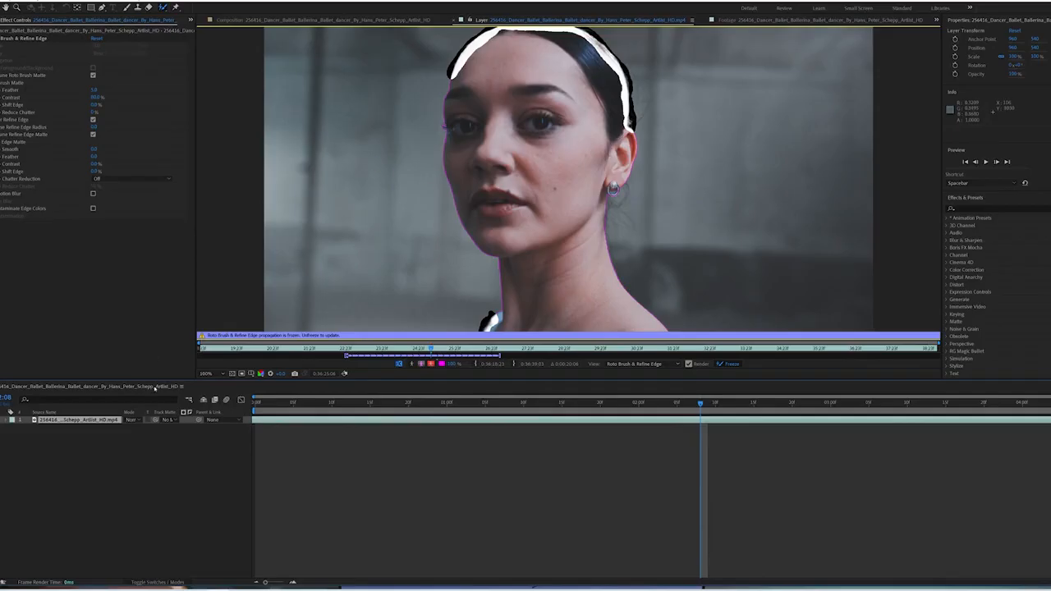
Step: Return to the composition and examine the dancer's cutout edges at several times along the clip
click(238, 20)
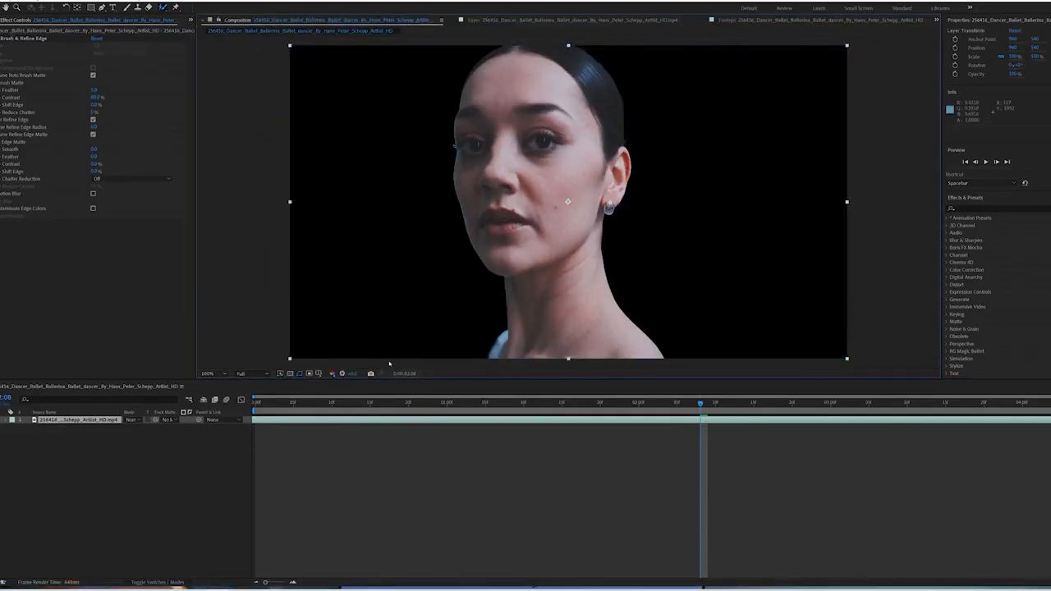
click(308, 402)
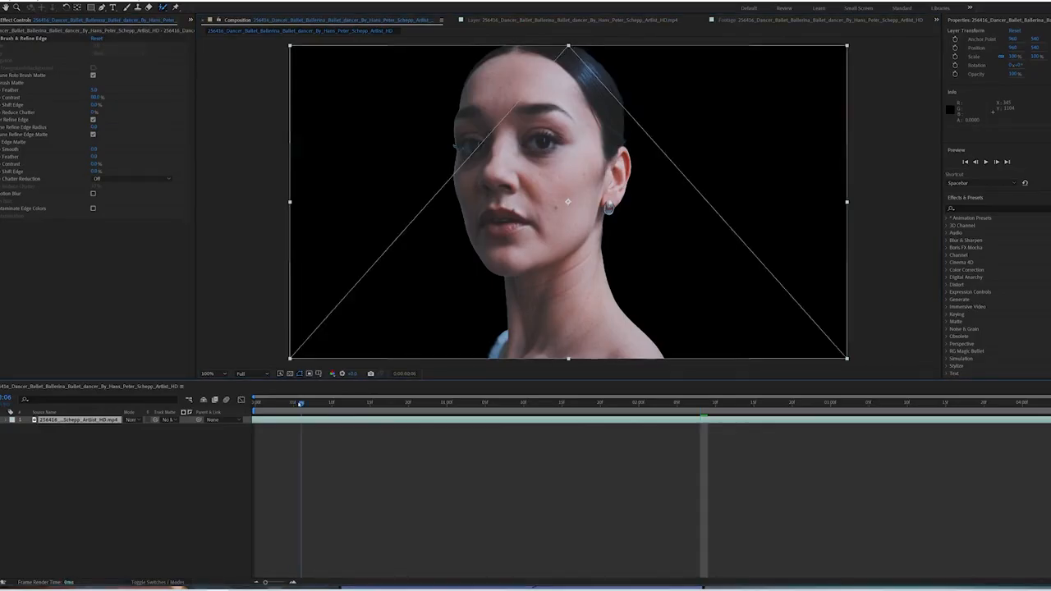
drag(309, 404, 485, 444)
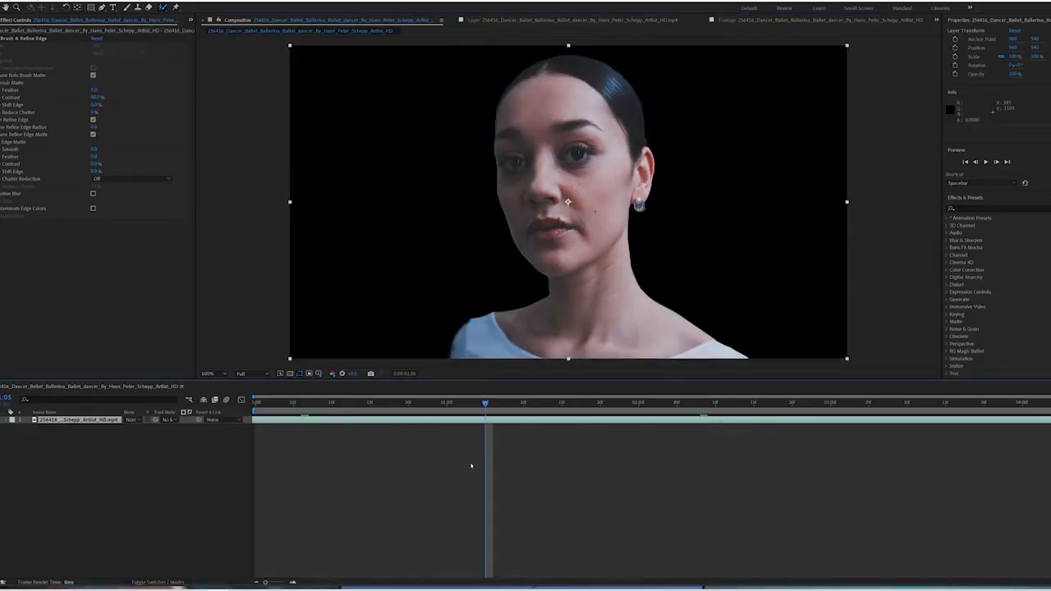
click(639, 404)
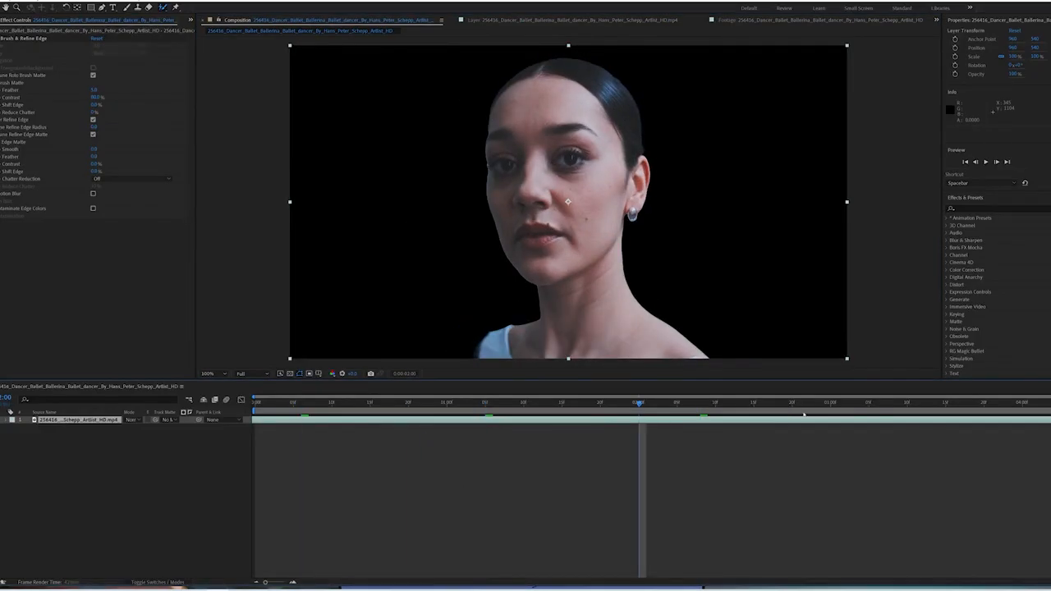
click(984, 404)
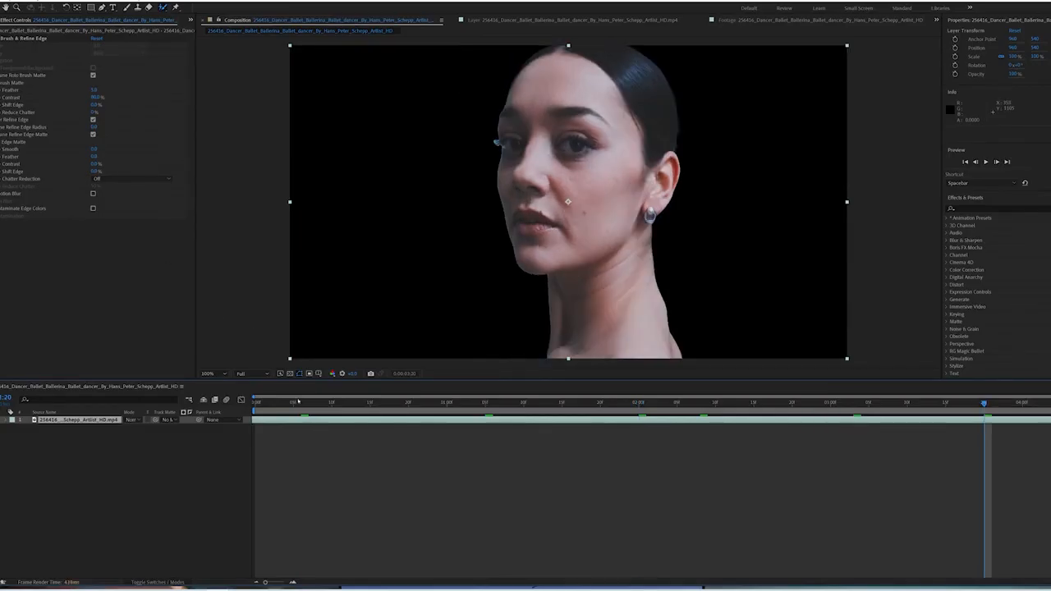
key(Home)
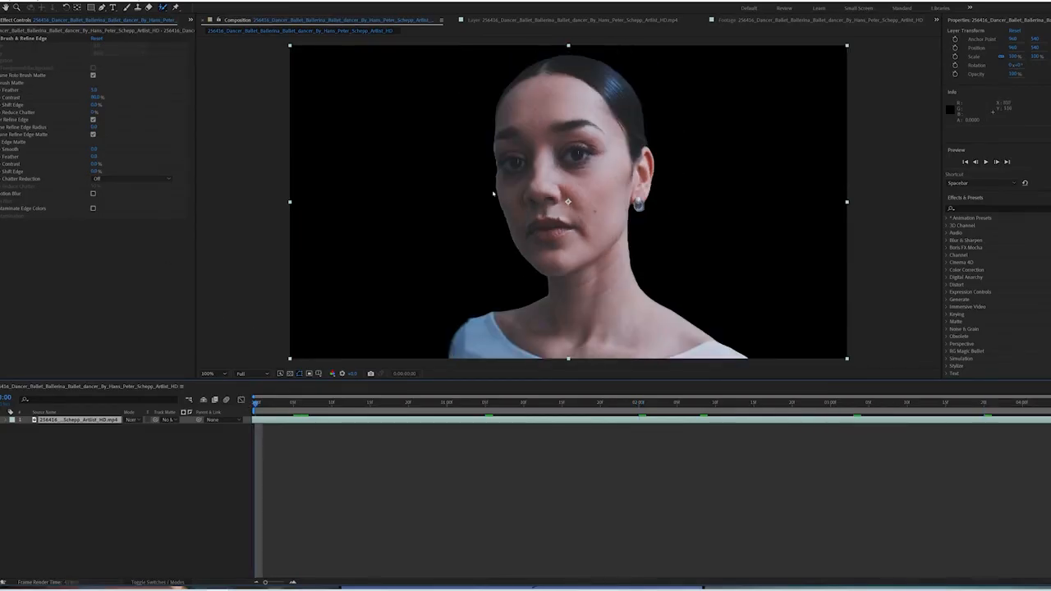
click(383, 406)
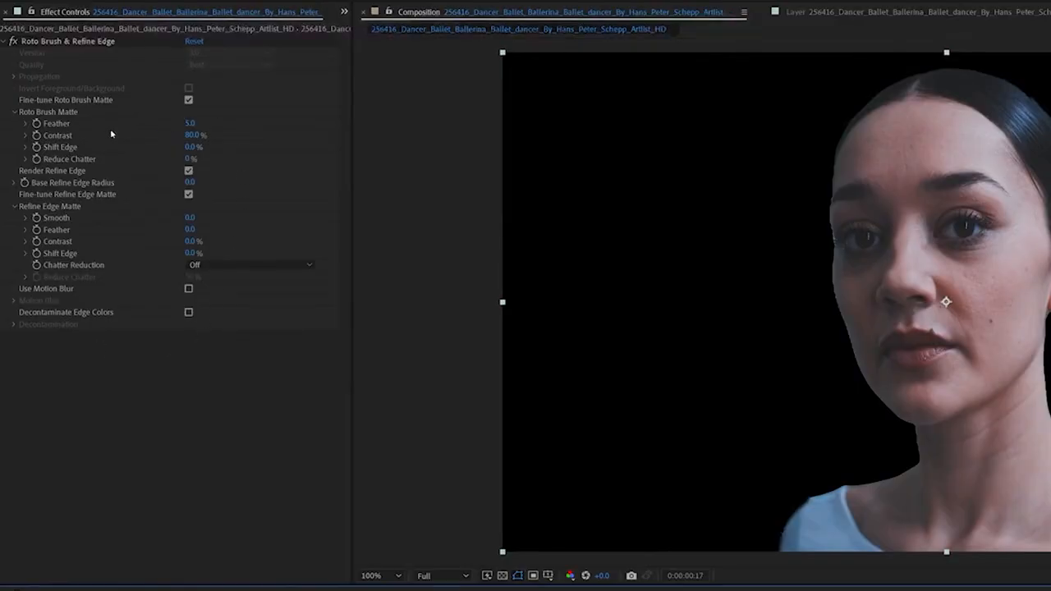
Step: Set the Roto Brush matte's Feather to 25 and its Shift Edge to -5%
click(190, 123)
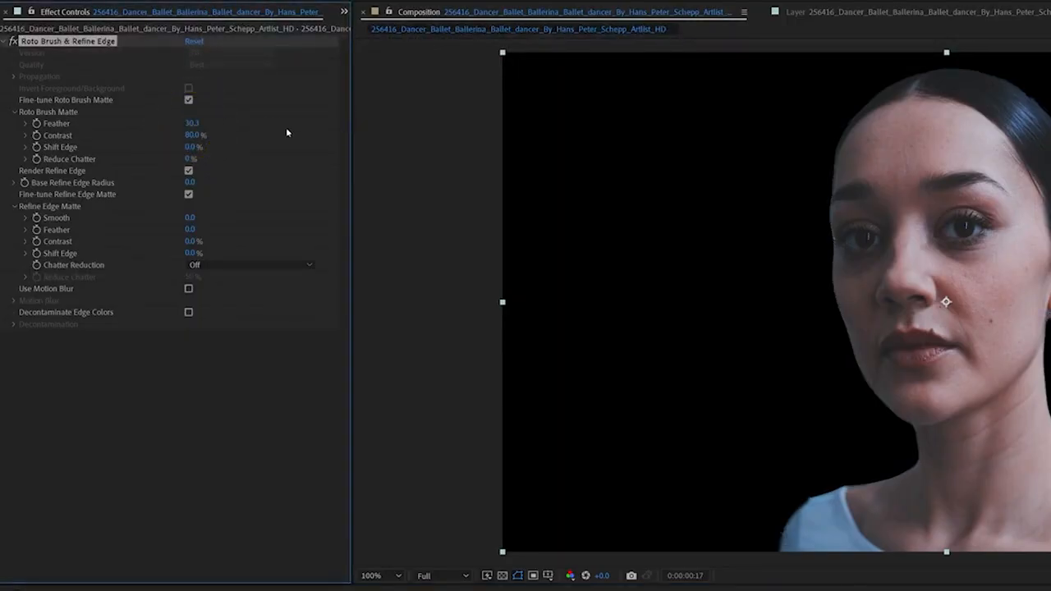
click(192, 123)
text(25)
key(Return)
click(191, 147)
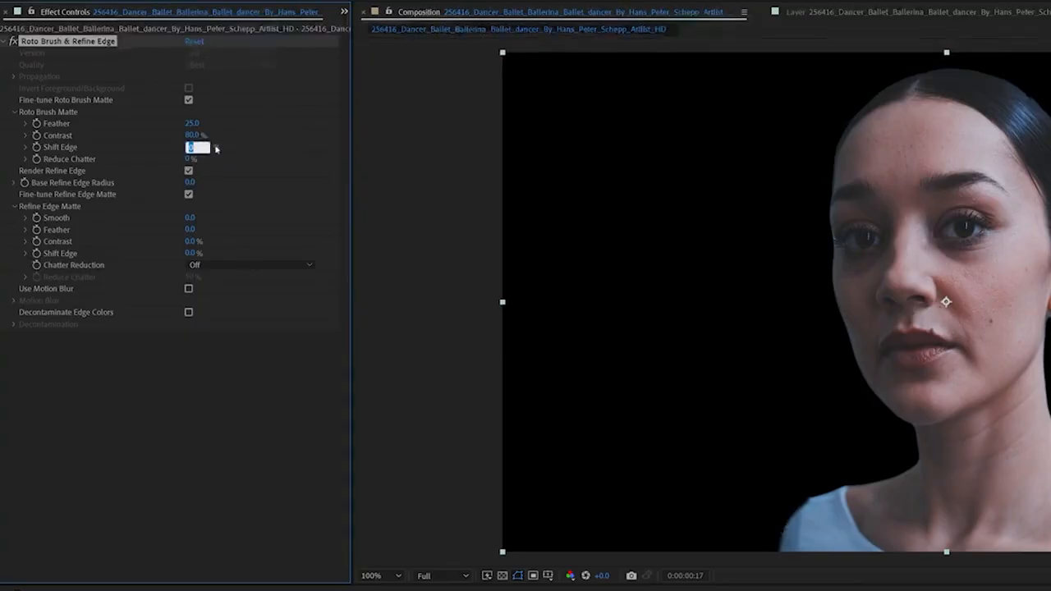
text(5)
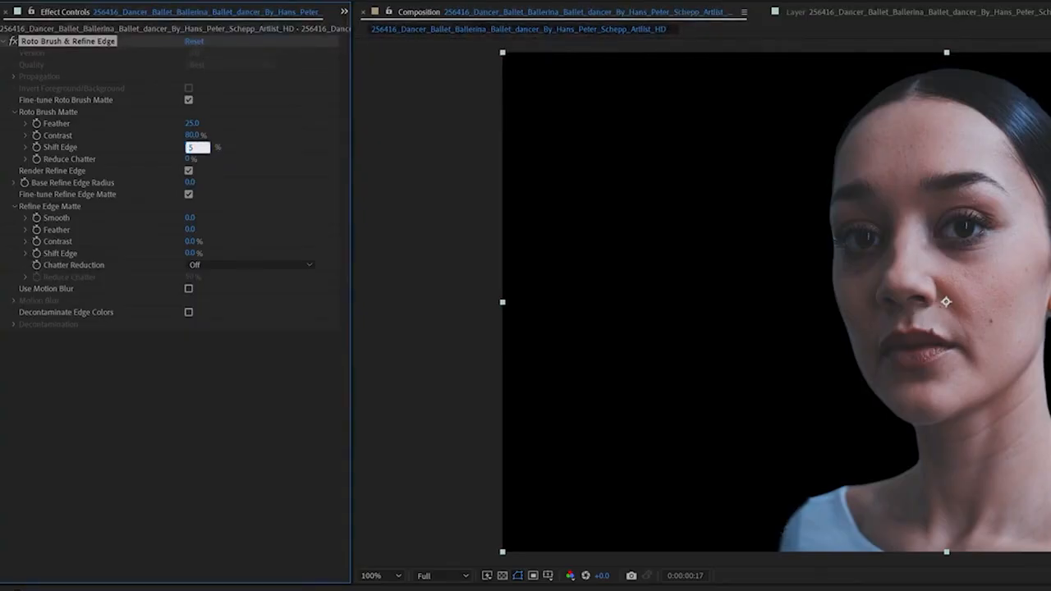
key(Return)
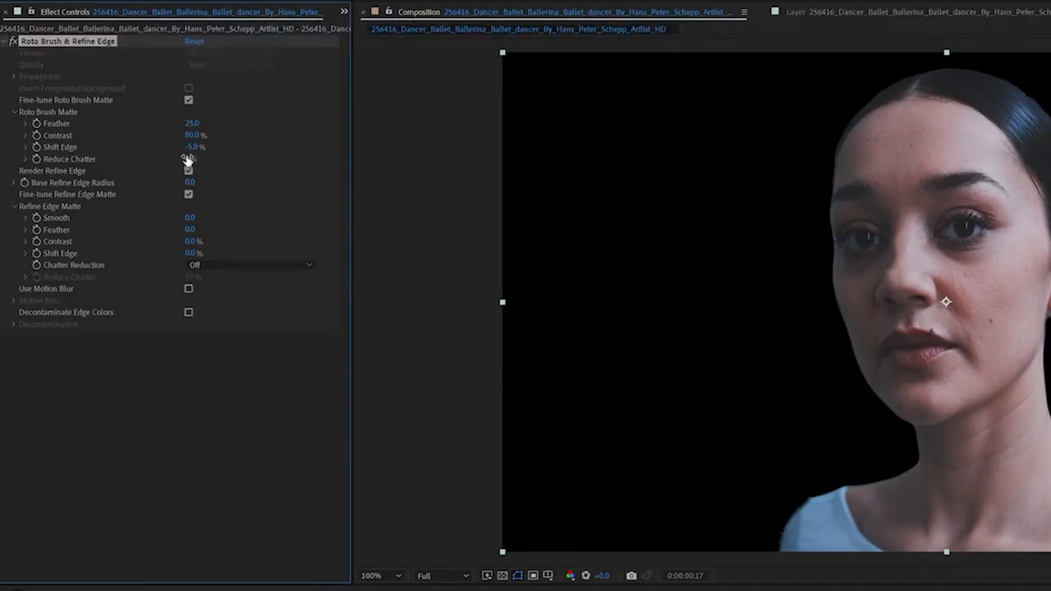
Step: Hide the layer controls and play the composition to examine the edges of the feathered cutout
click(526, 589)
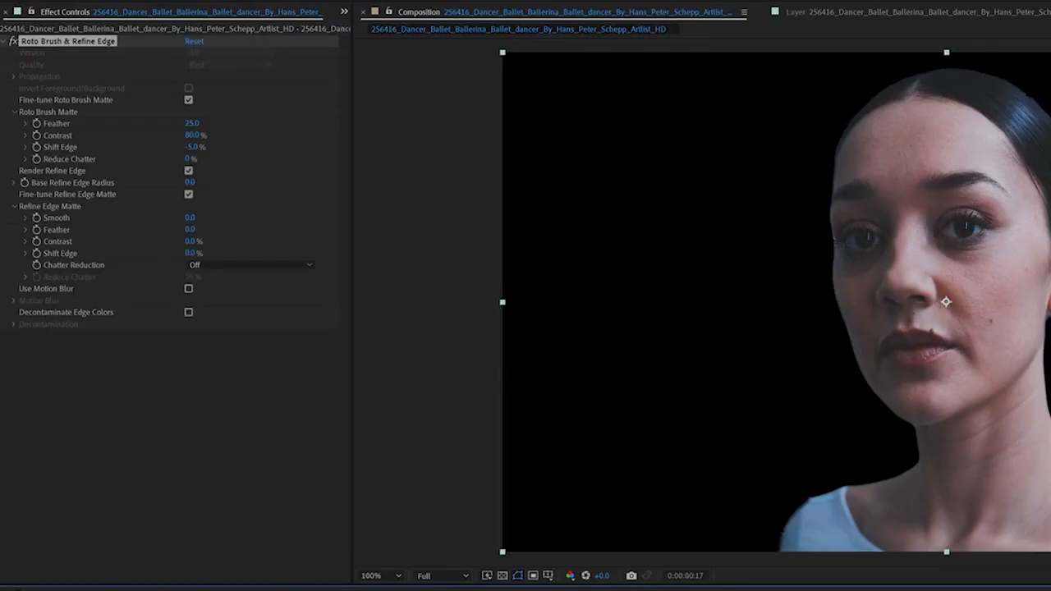
key(ctrl+shift+h)
key(Page_Down)
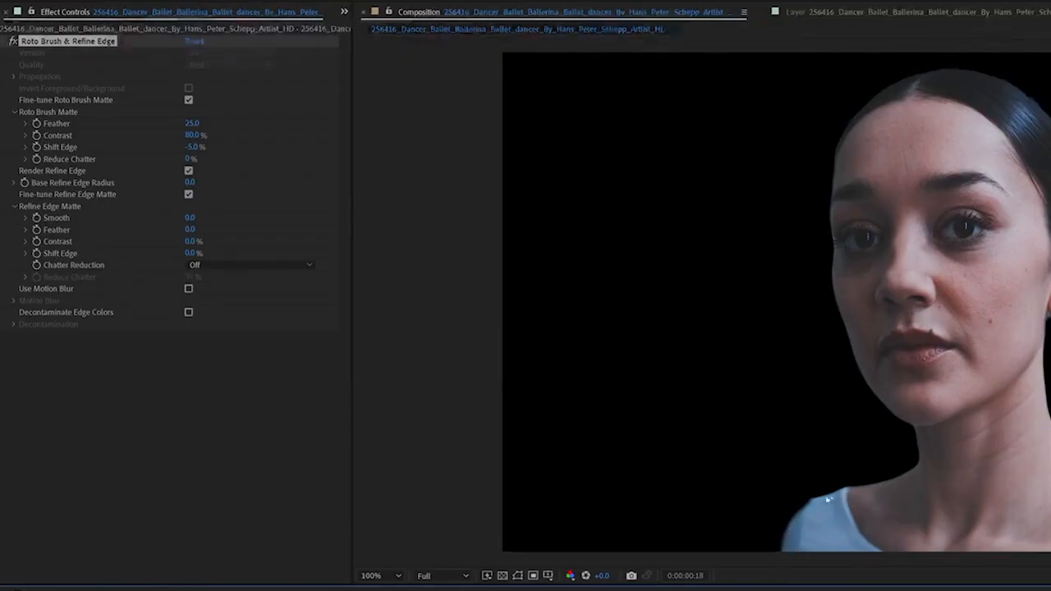
key(space)
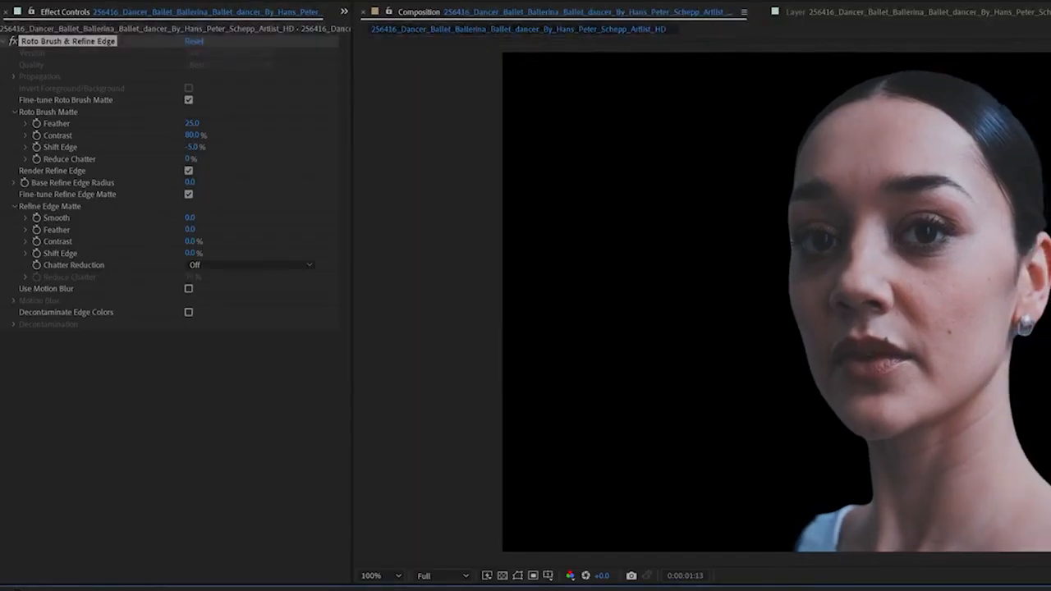
Step: Set the Refine Edge matte's Chatter Reduction to Smoother (Slower) and play the composition from the start
key(space)
key(Page_Up)
key(Page_Up)
key(Page_Up)
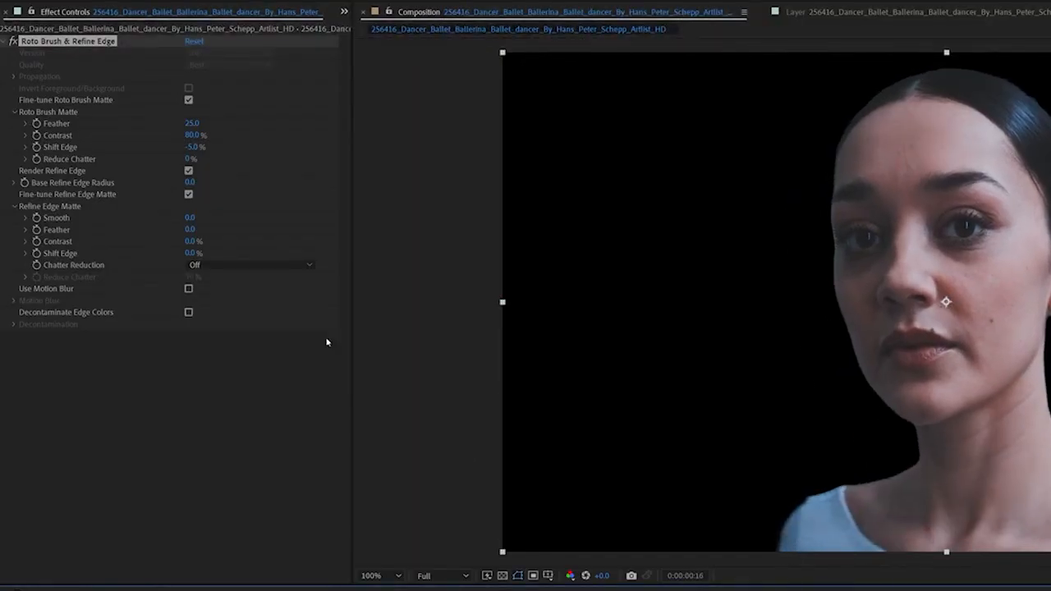
click(208, 262)
click(60, 207)
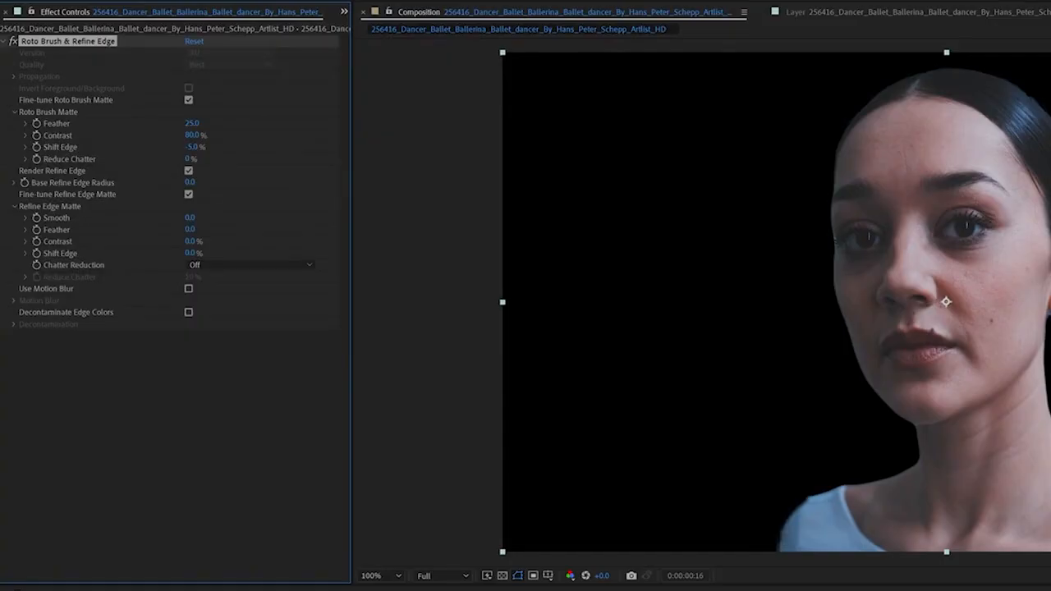
click(194, 264)
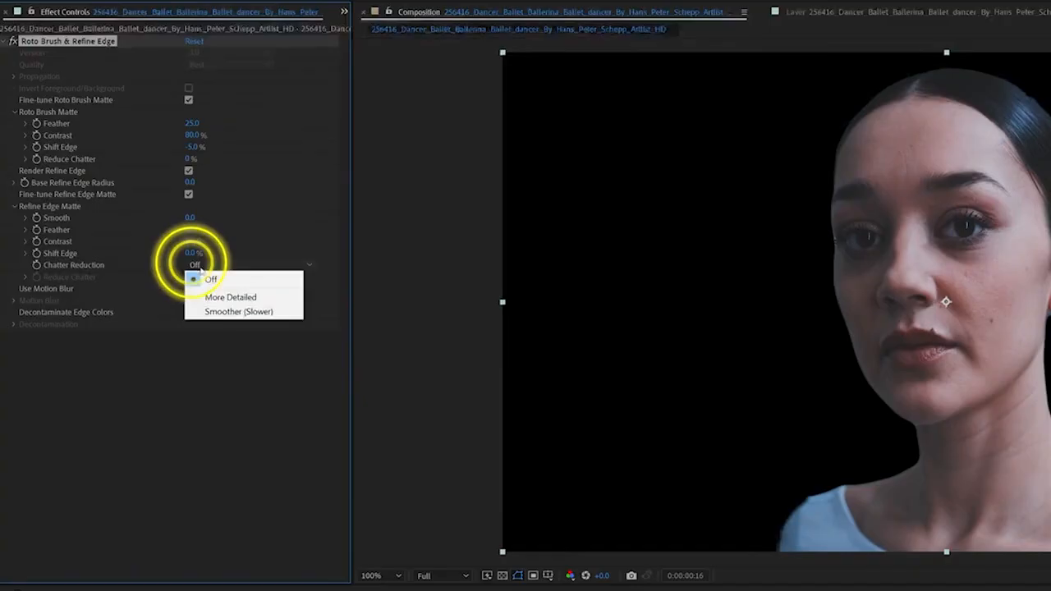
click(238, 312)
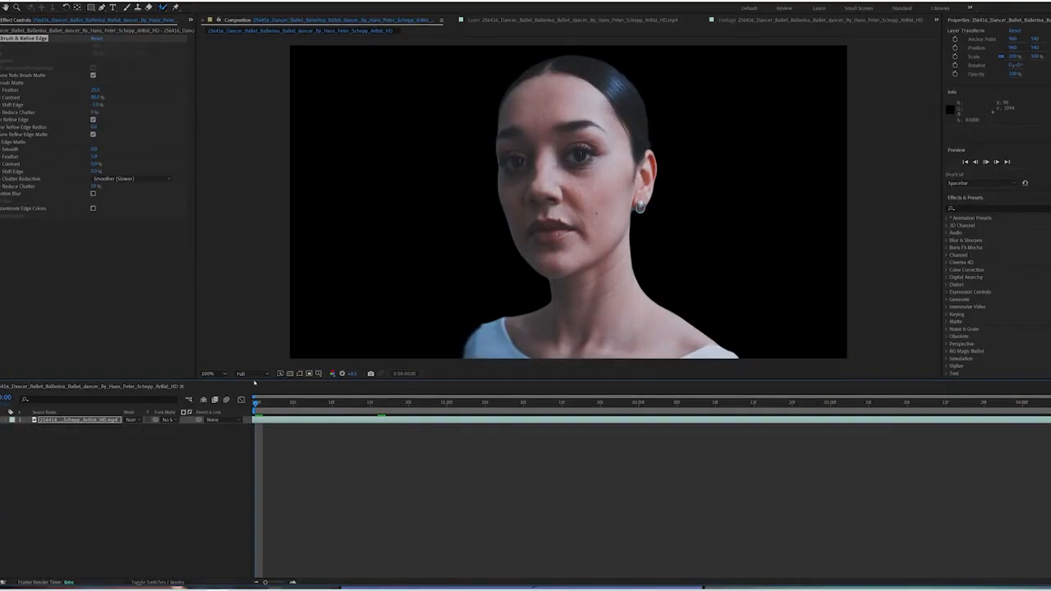
key(space)
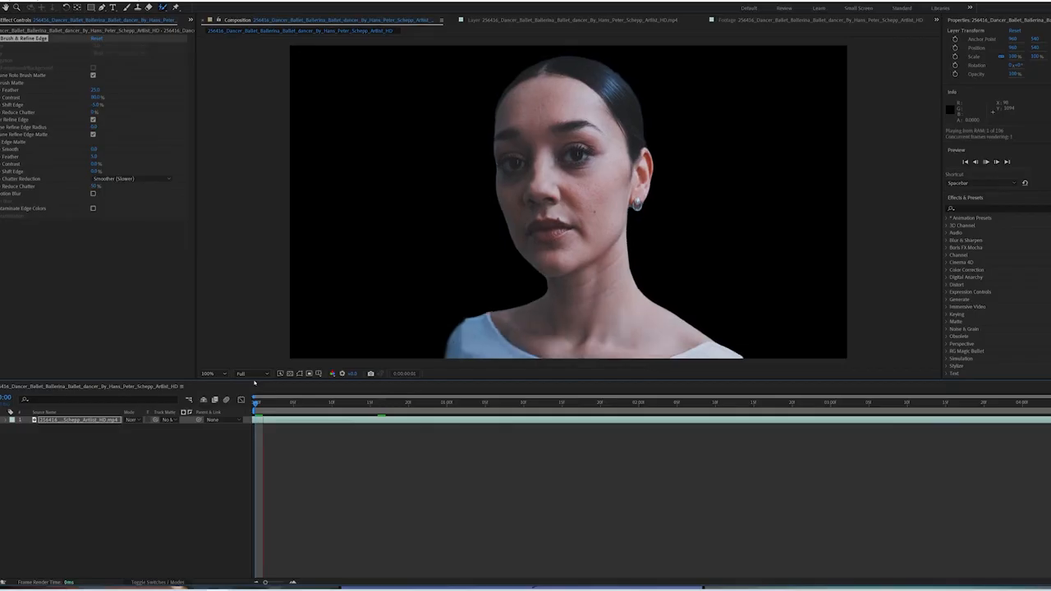
click(255, 383)
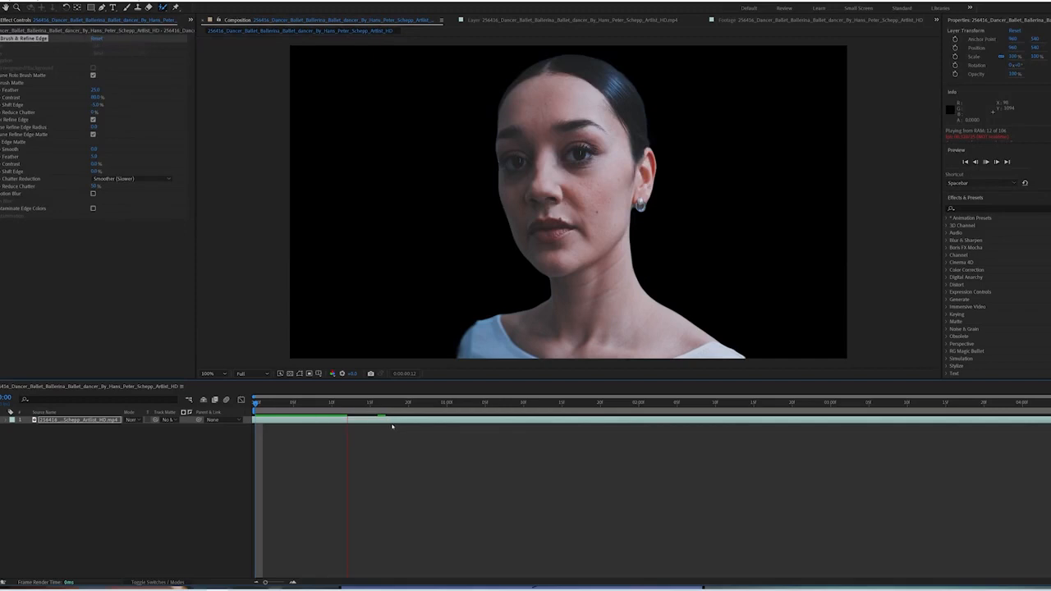
Step: Duplicate the dancer layer and remove the Roto Brush & Refine Edge effect from the lower copy
click(99, 420)
key(ctrl+d)
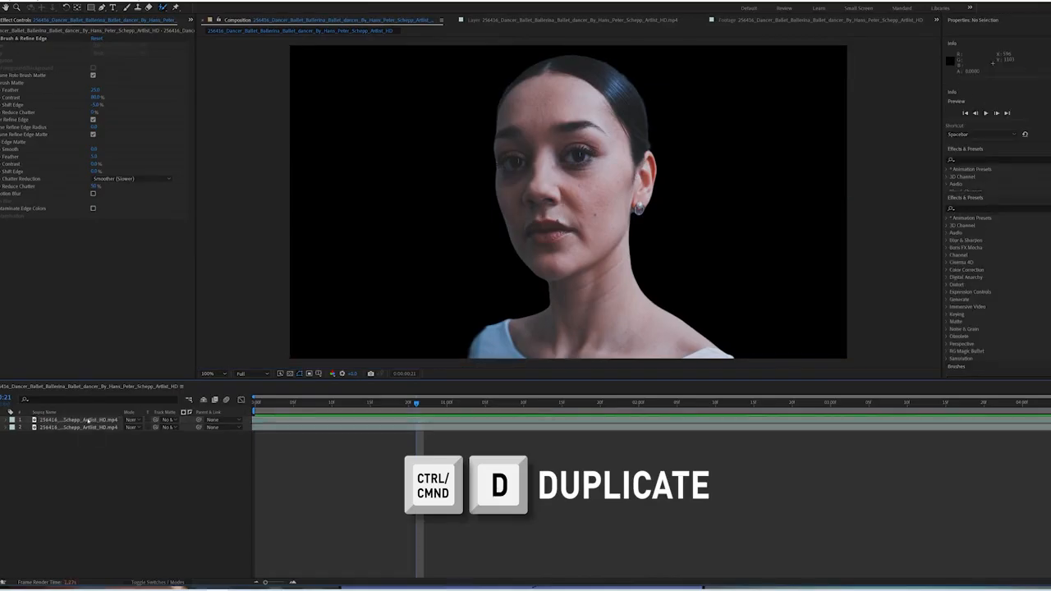
click(88, 419)
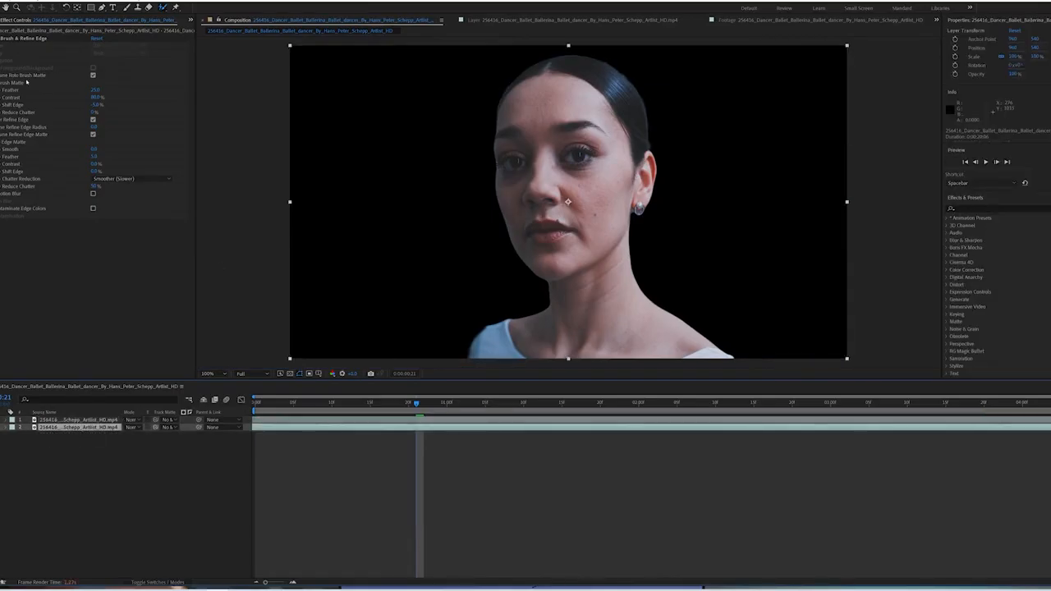
click(10, 39)
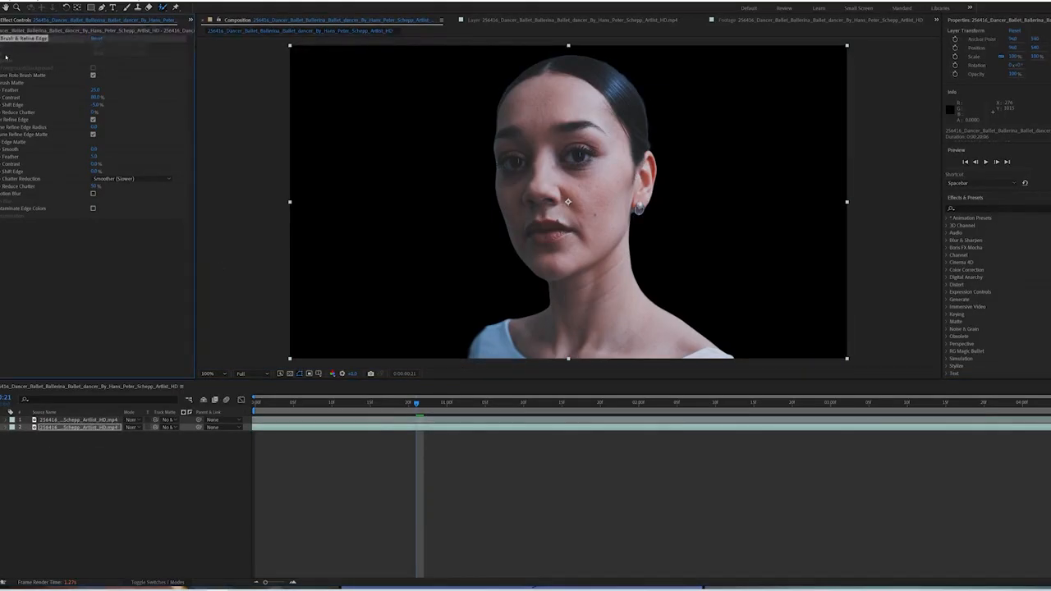
key(Delete)
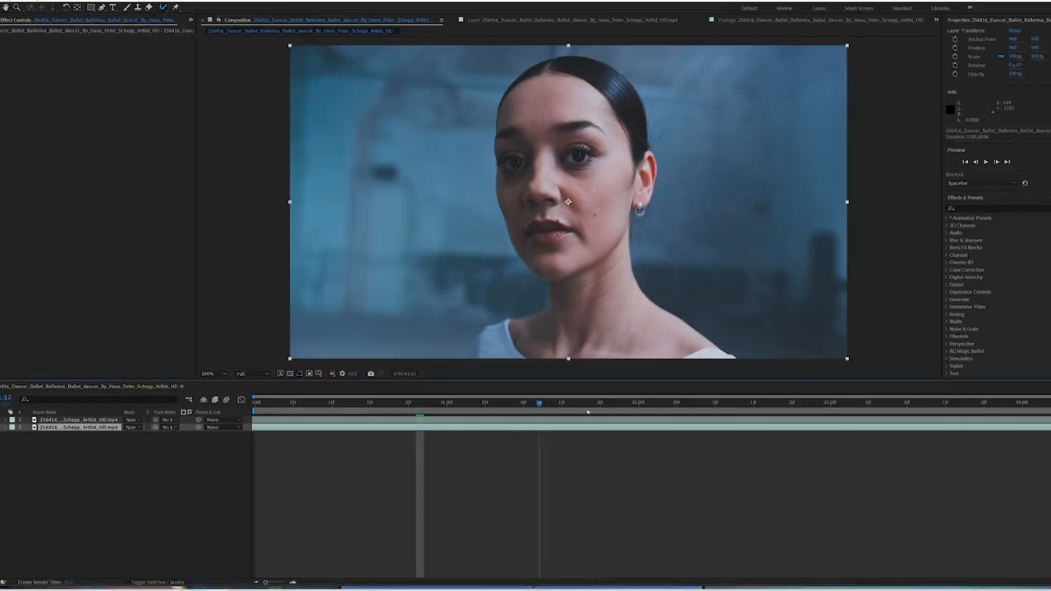
Step: Lower the composition's preview resolution to Quarter and play it from the start
click(602, 403)
click(242, 374)
click(252, 424)
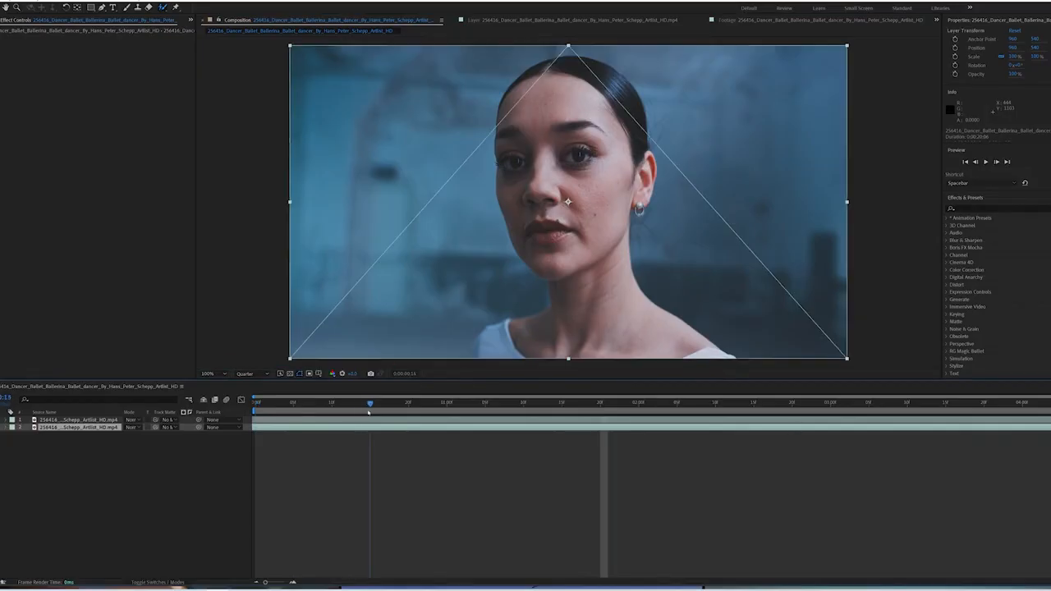
click(252, 403)
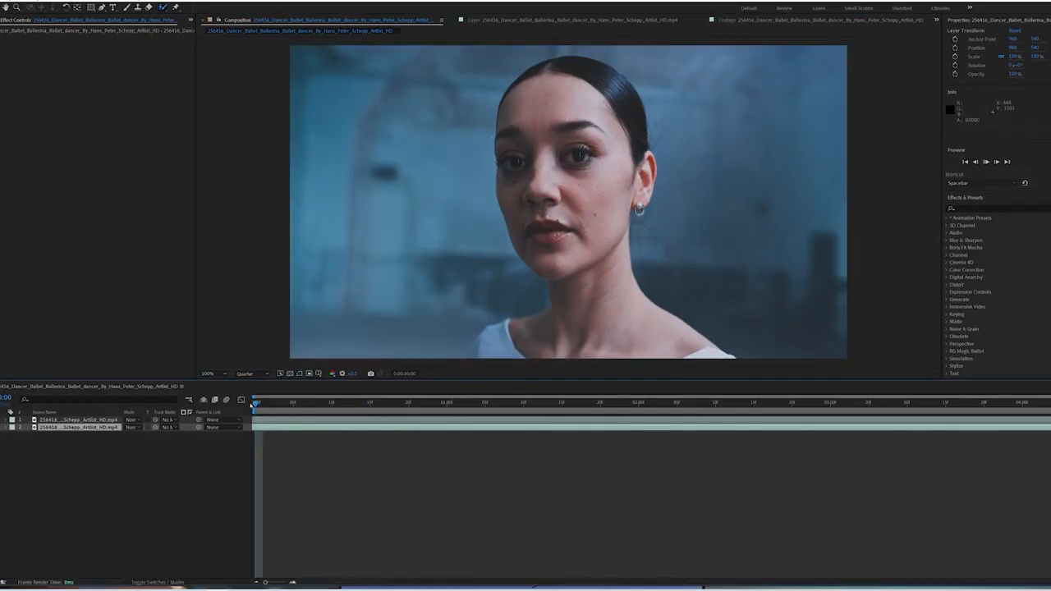
key(space)
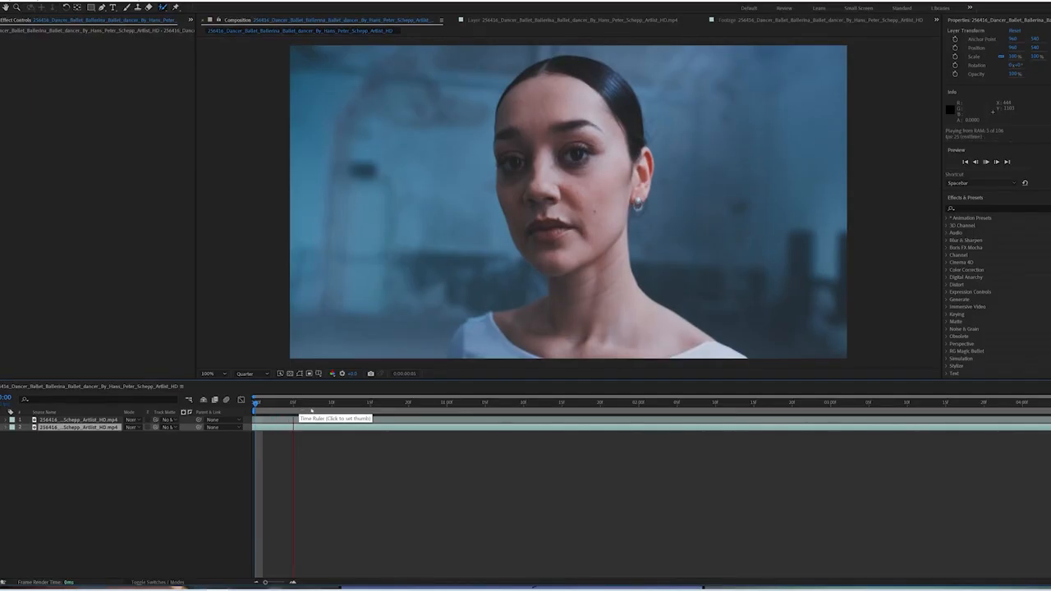
click(300, 410)
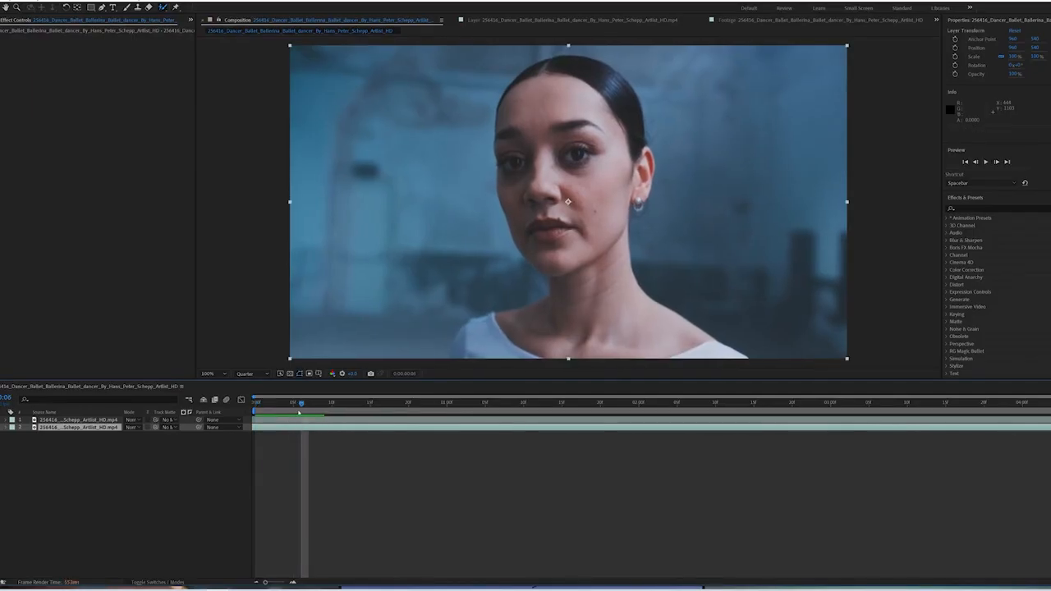
click(66, 490)
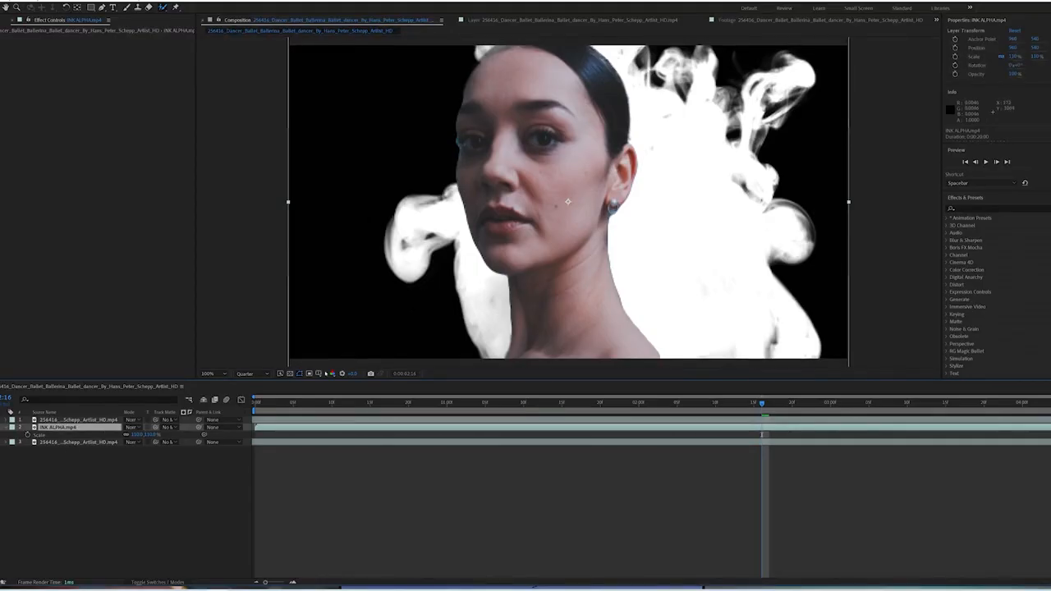
click(83, 456)
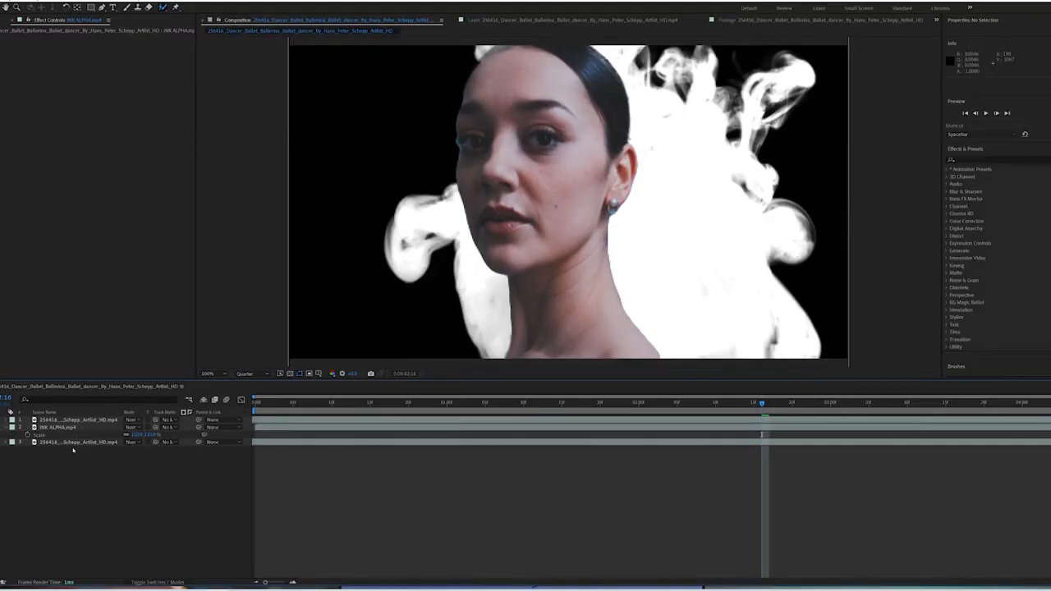
click(159, 443)
click(194, 459)
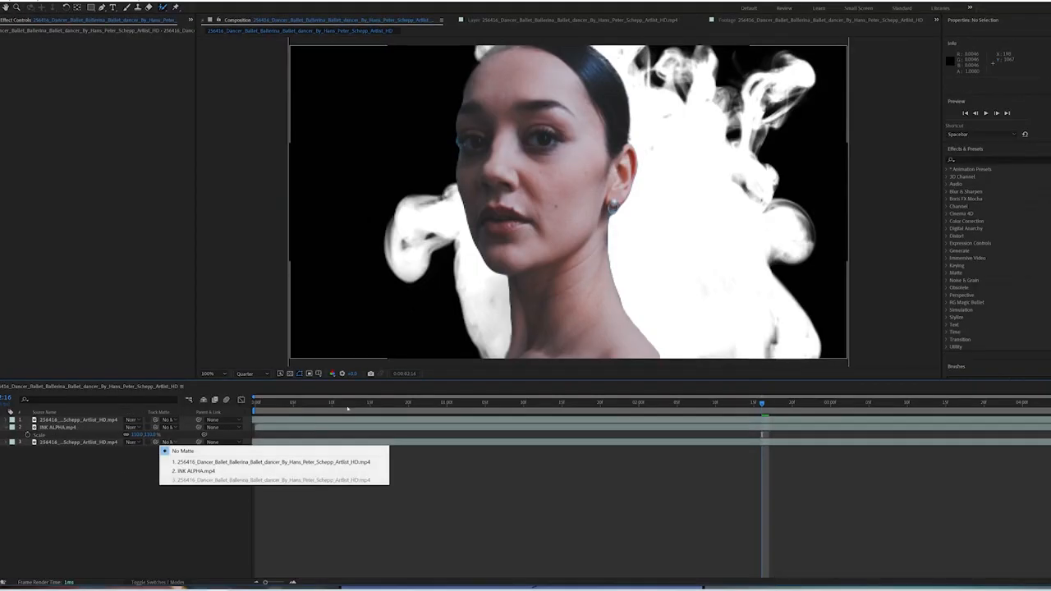
key(Home)
click(168, 441)
click(54, 451)
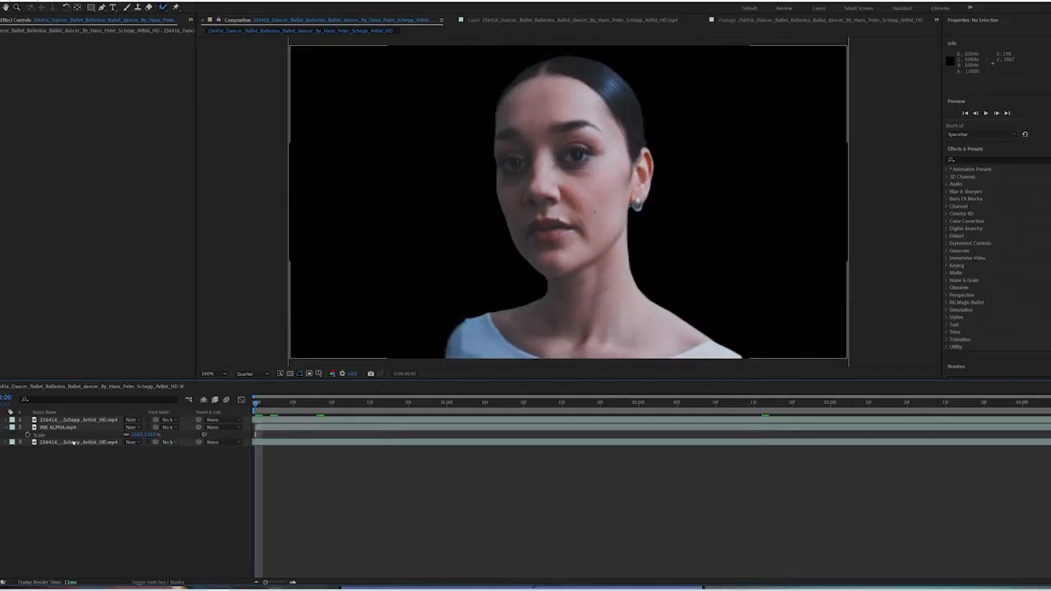
Step: Rename the lowest dancer layer, the one without the cutout, as BACKGROUND
click(105, 444)
right_click(99, 443)
click(135, 425)
click(75, 443)
text(BACK)
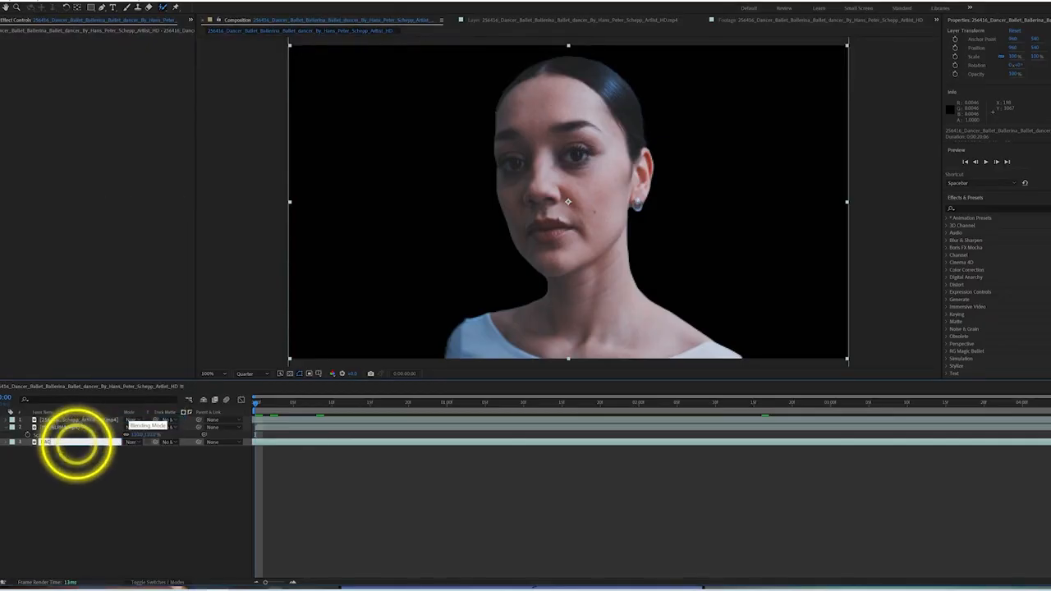
text(GRON)
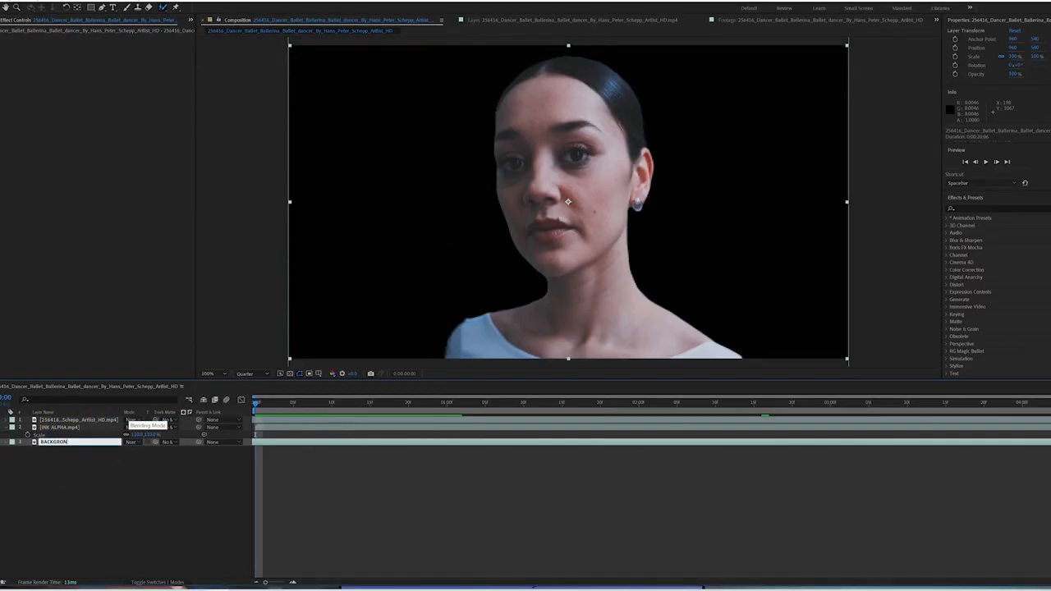
text(ND)
click(60, 452)
Step: Rename the uppermost layer with the cut-out dancer as FOREGROUND
click(67, 420)
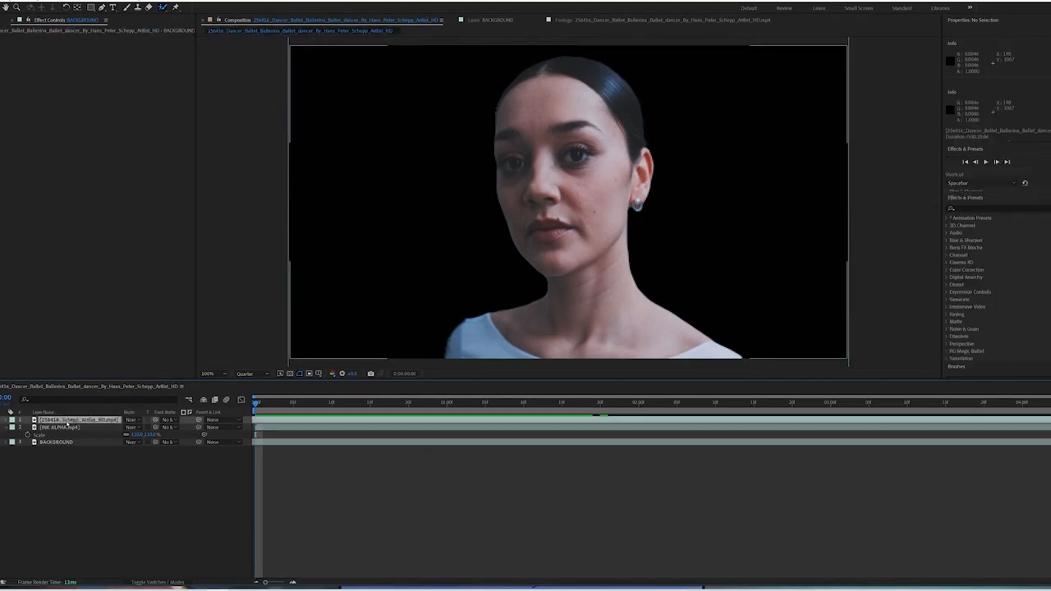
right_click(67, 422)
click(99, 395)
text(FOREGROUND)
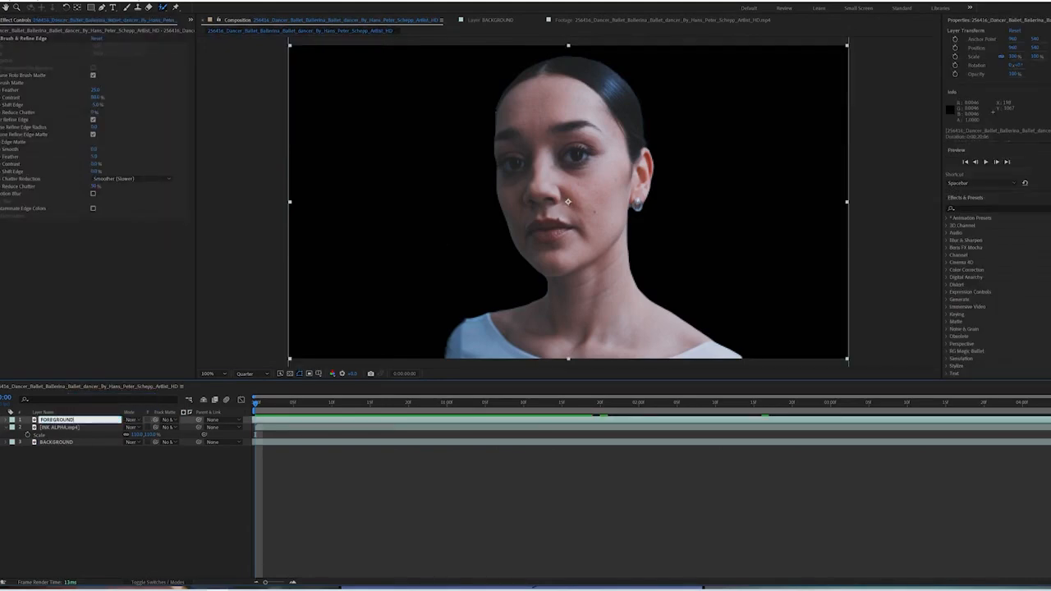
click(120, 486)
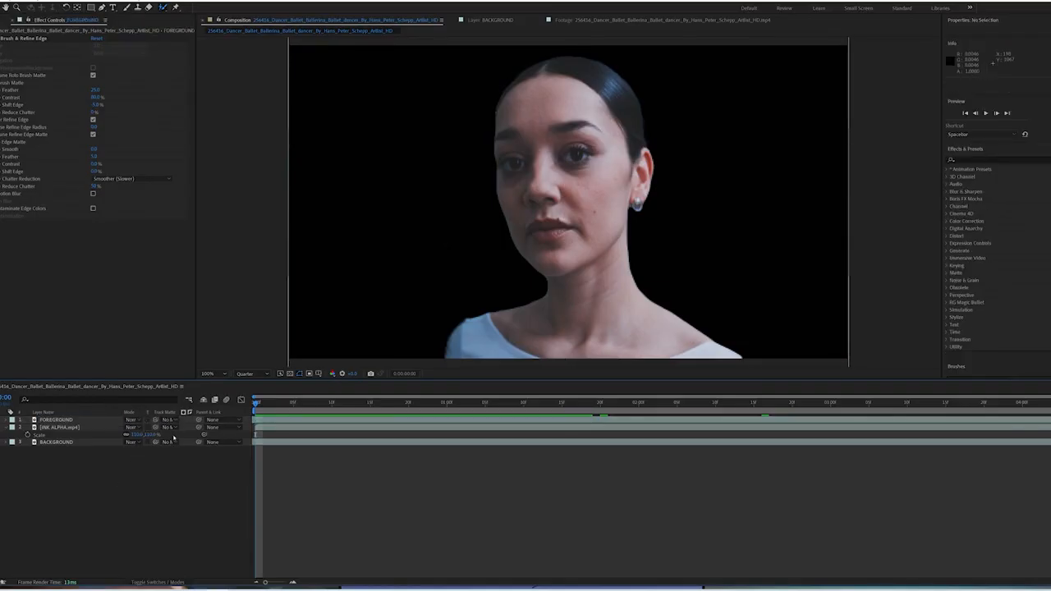
Step: Assign INK ALPHA.mp4 as the BACKGROUND layer's track matte and scrub through the composition to check the ink reveal
click(58, 442)
click(64, 429)
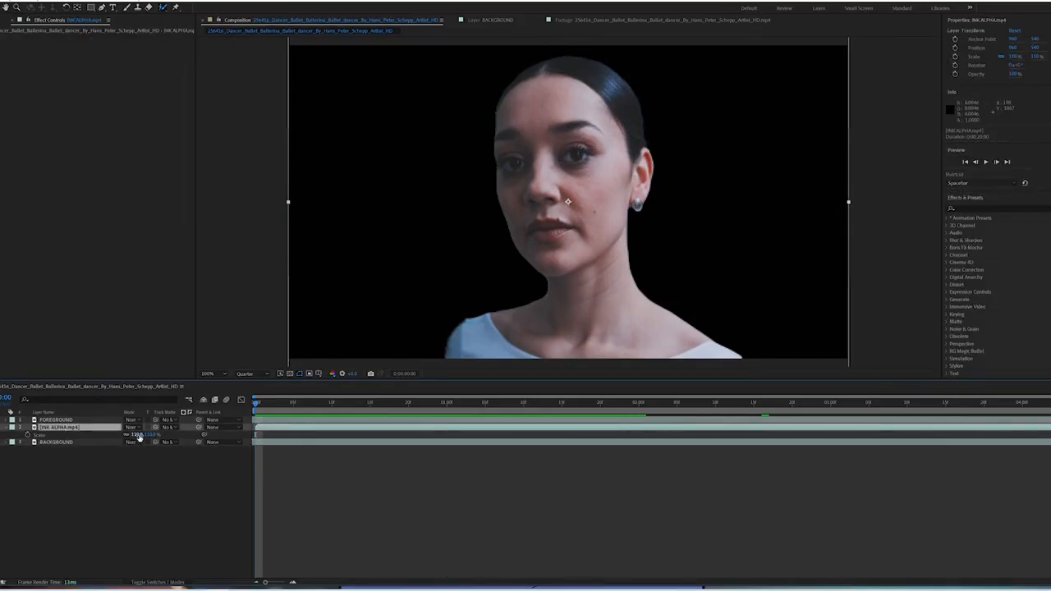
click(71, 443)
click(166, 442)
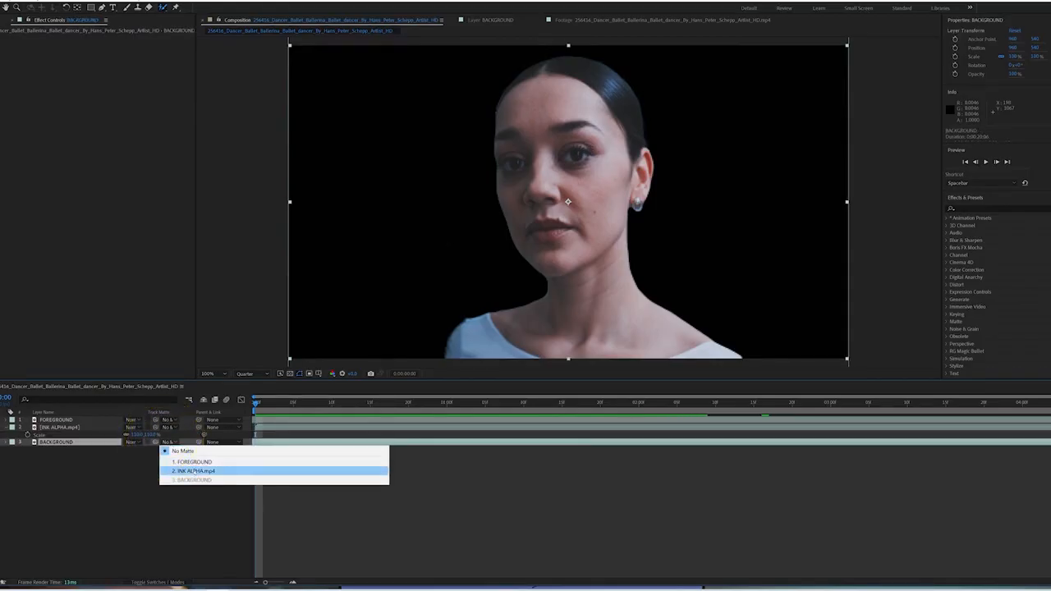
click(194, 473)
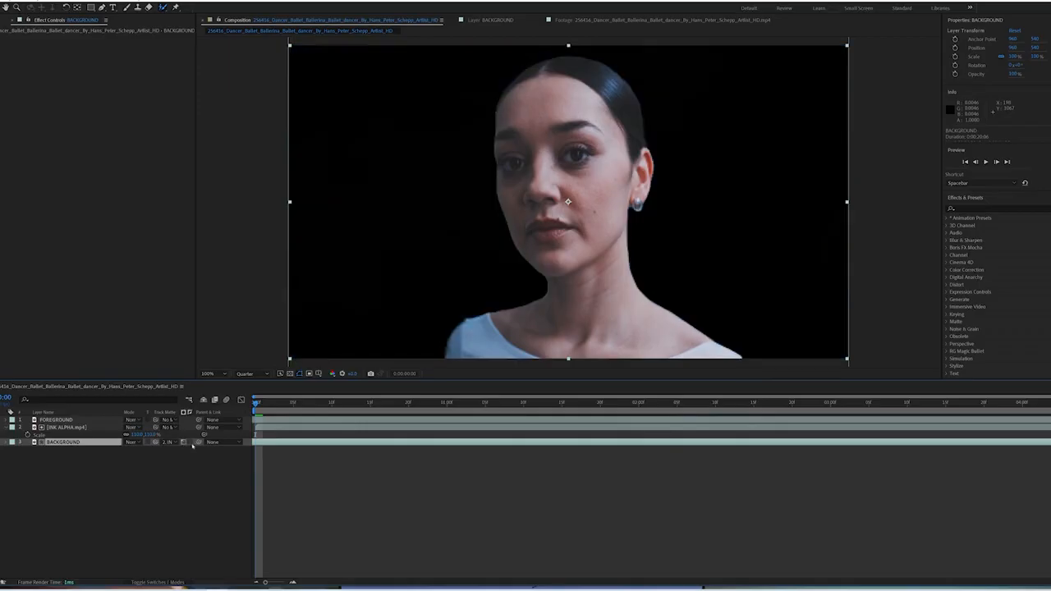
drag(271, 402, 661, 426)
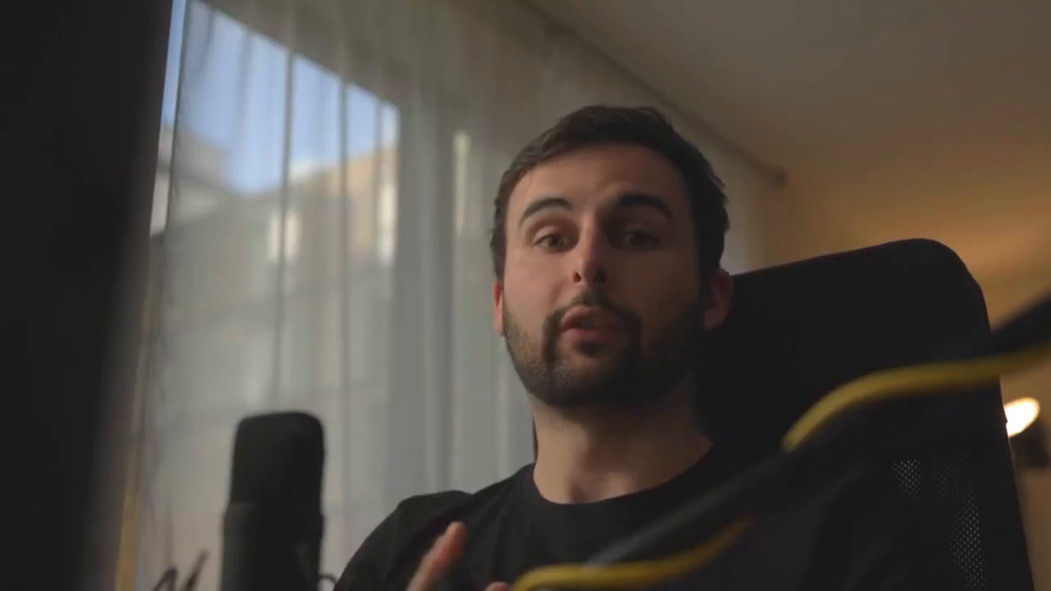